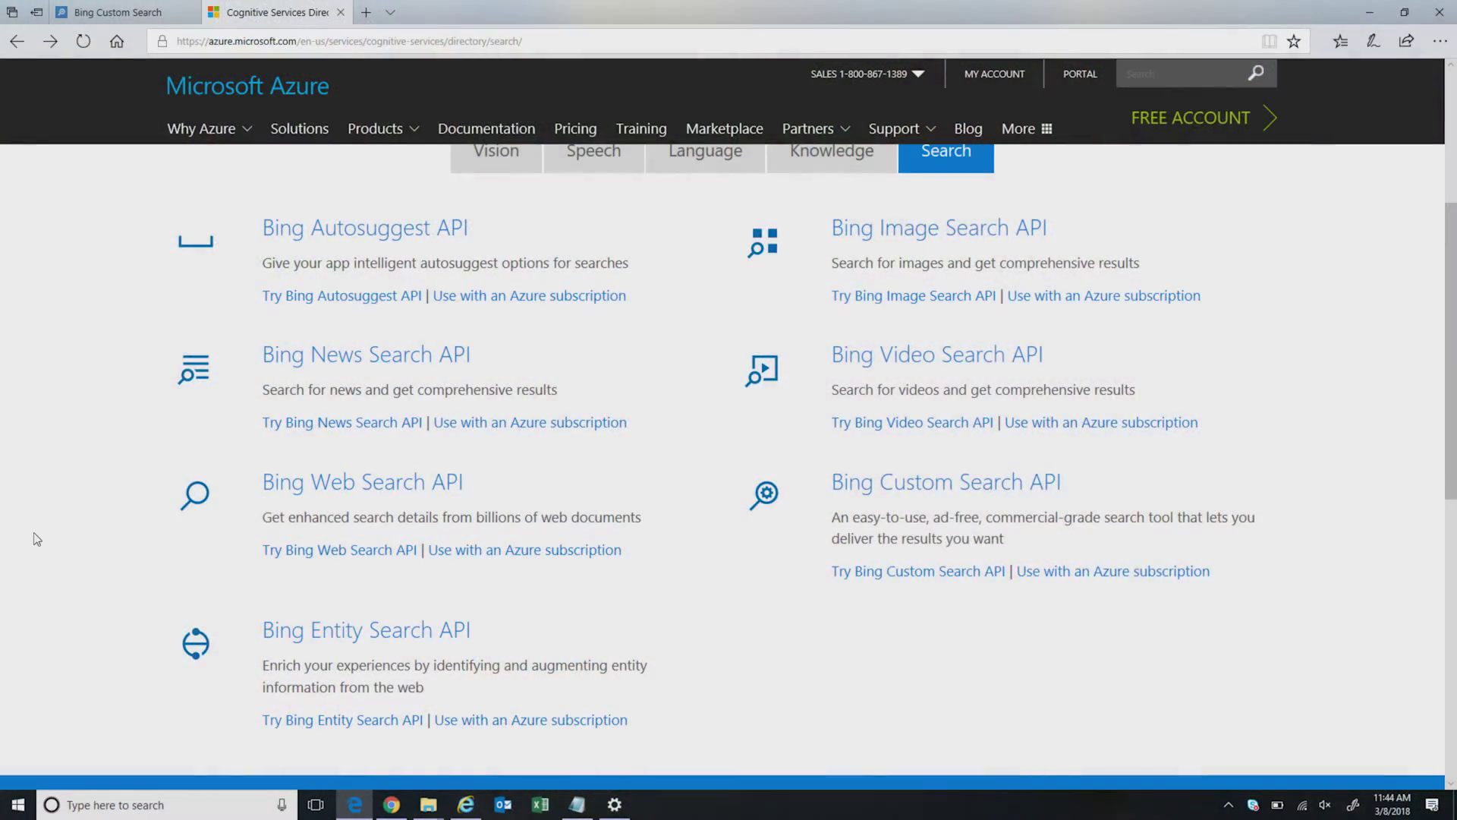
Step: Open the Bing Custom Search API product page from the Search category of the Cognitive Services directory
scroll(36, 540, "up", 2)
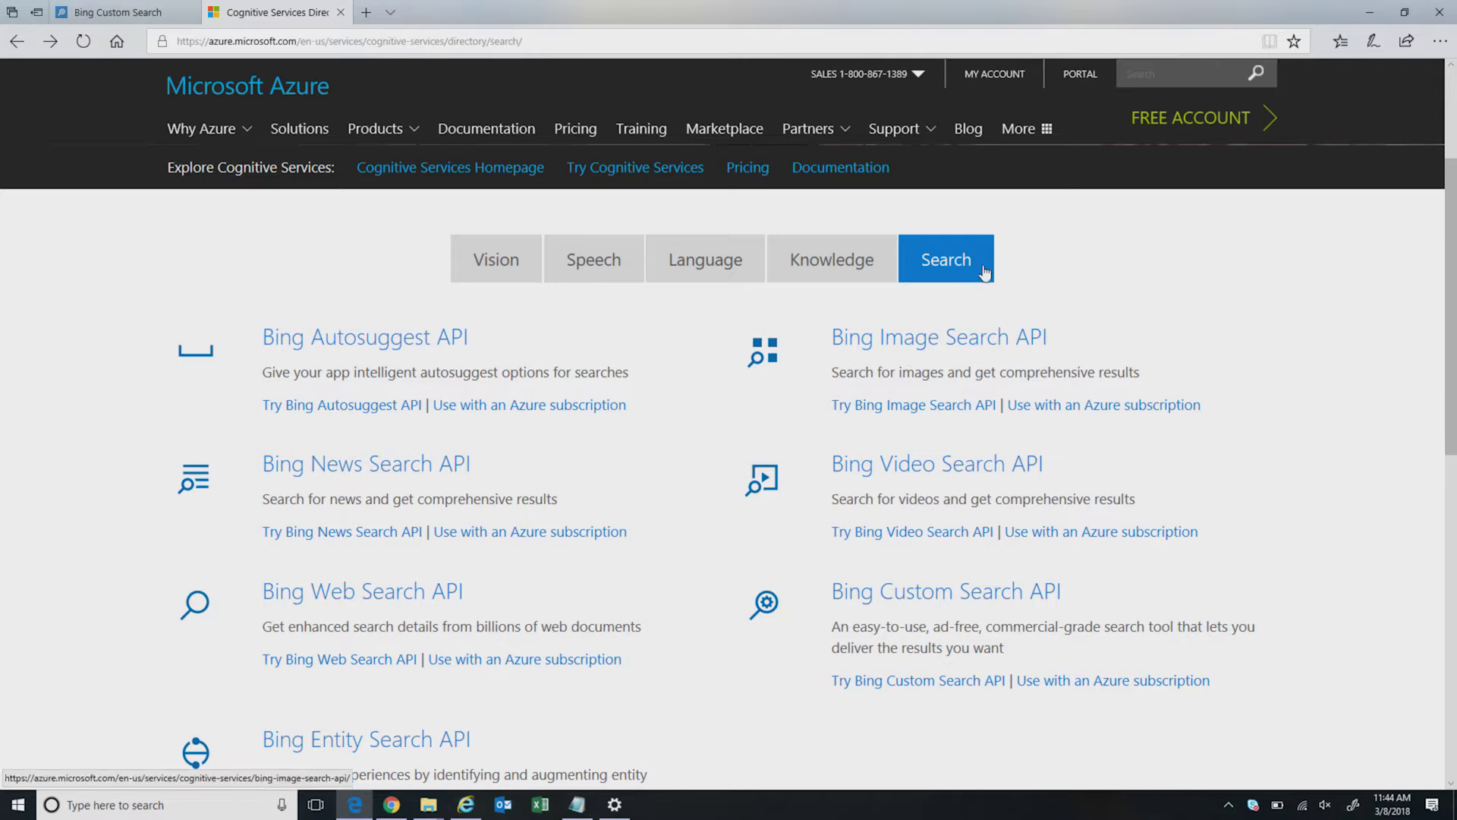
scroll(691, 700, "down", 2)
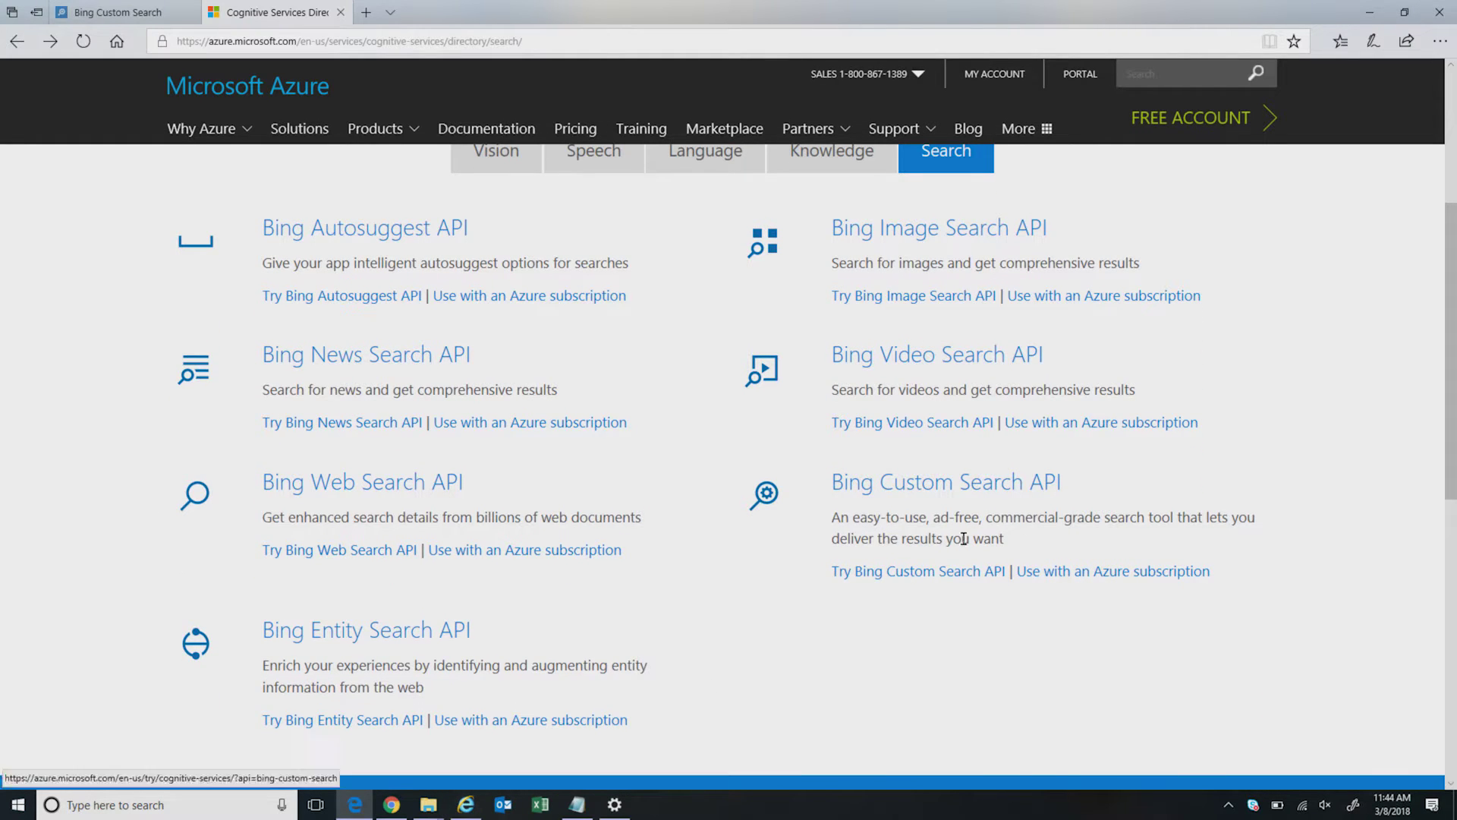
left_click(905, 486)
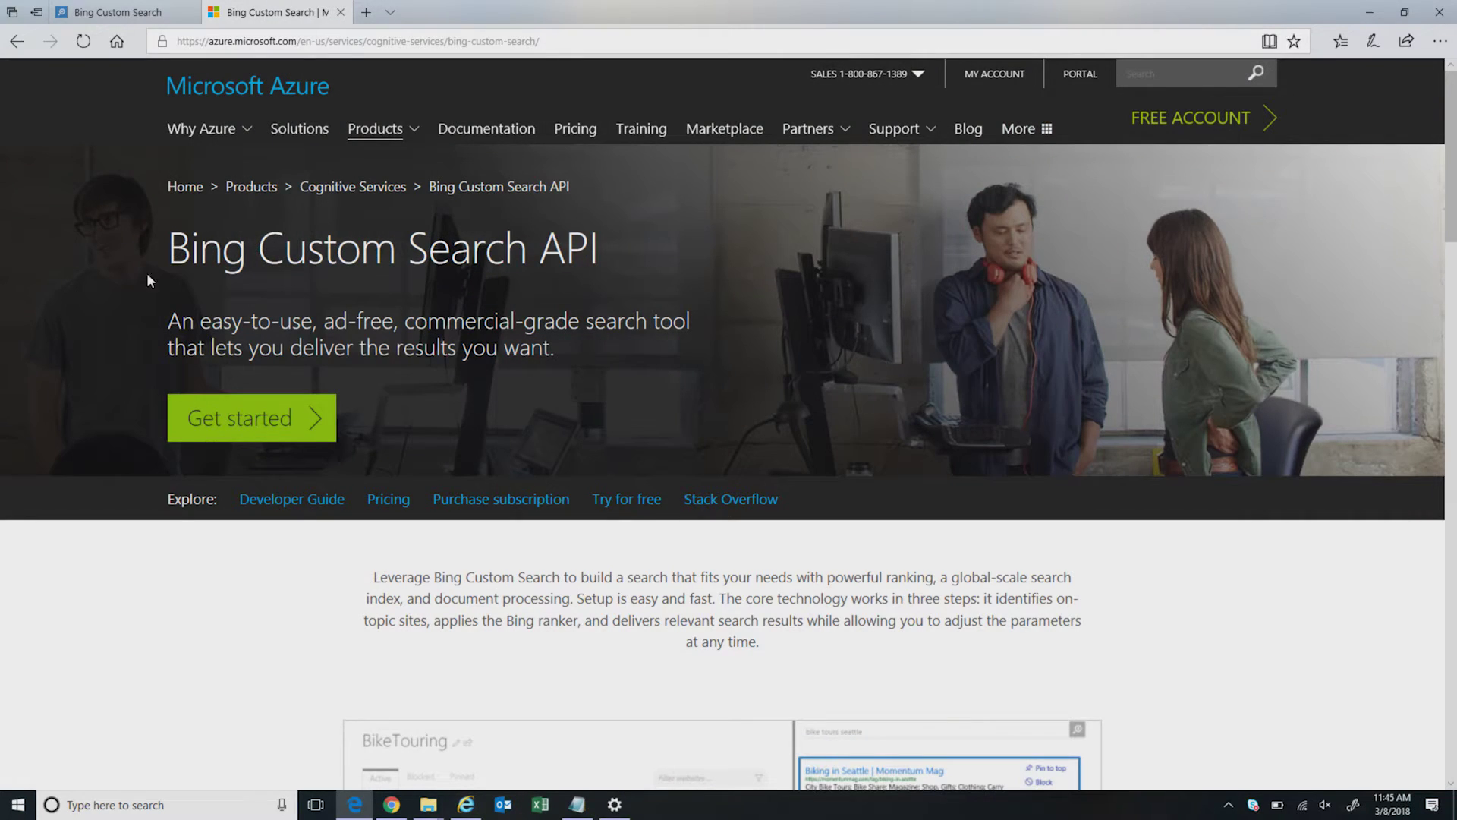
Step: Switch to the open Bing Custom Search portal and create a new custom search instance named Azure.com Instance
mouse_move(79, 13)
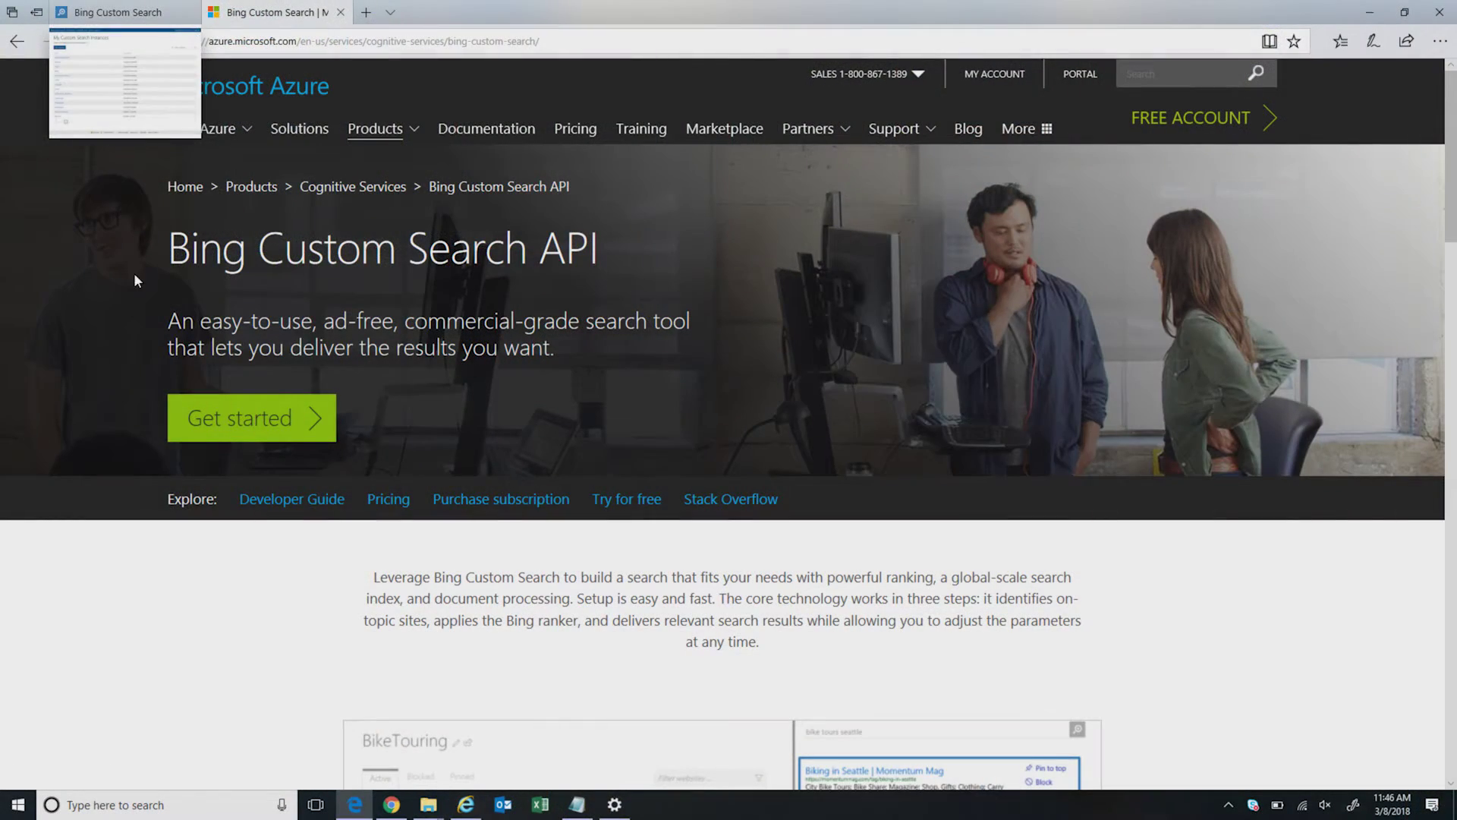
left_click(96, 15)
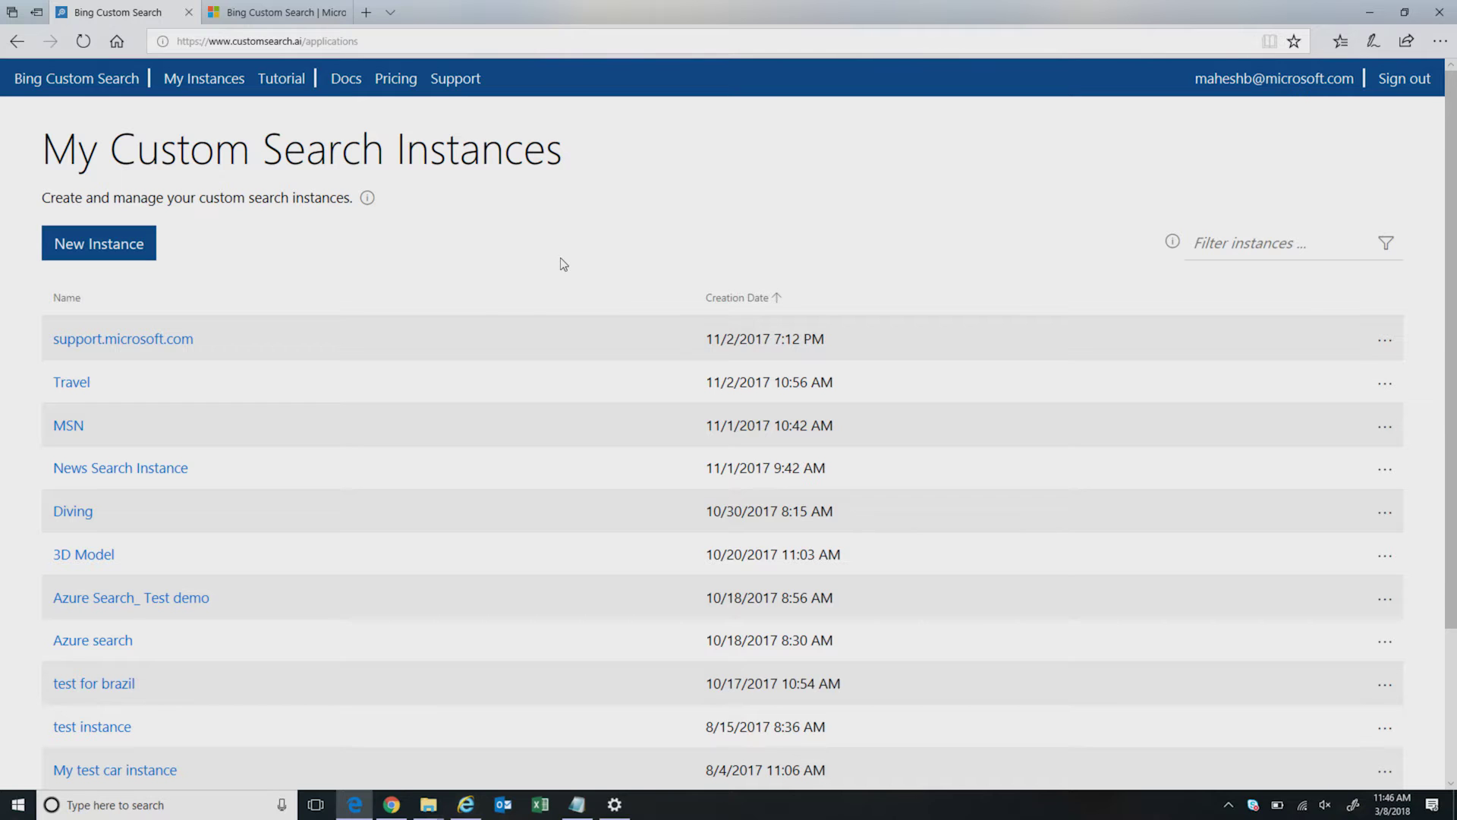
left_click(120, 256)
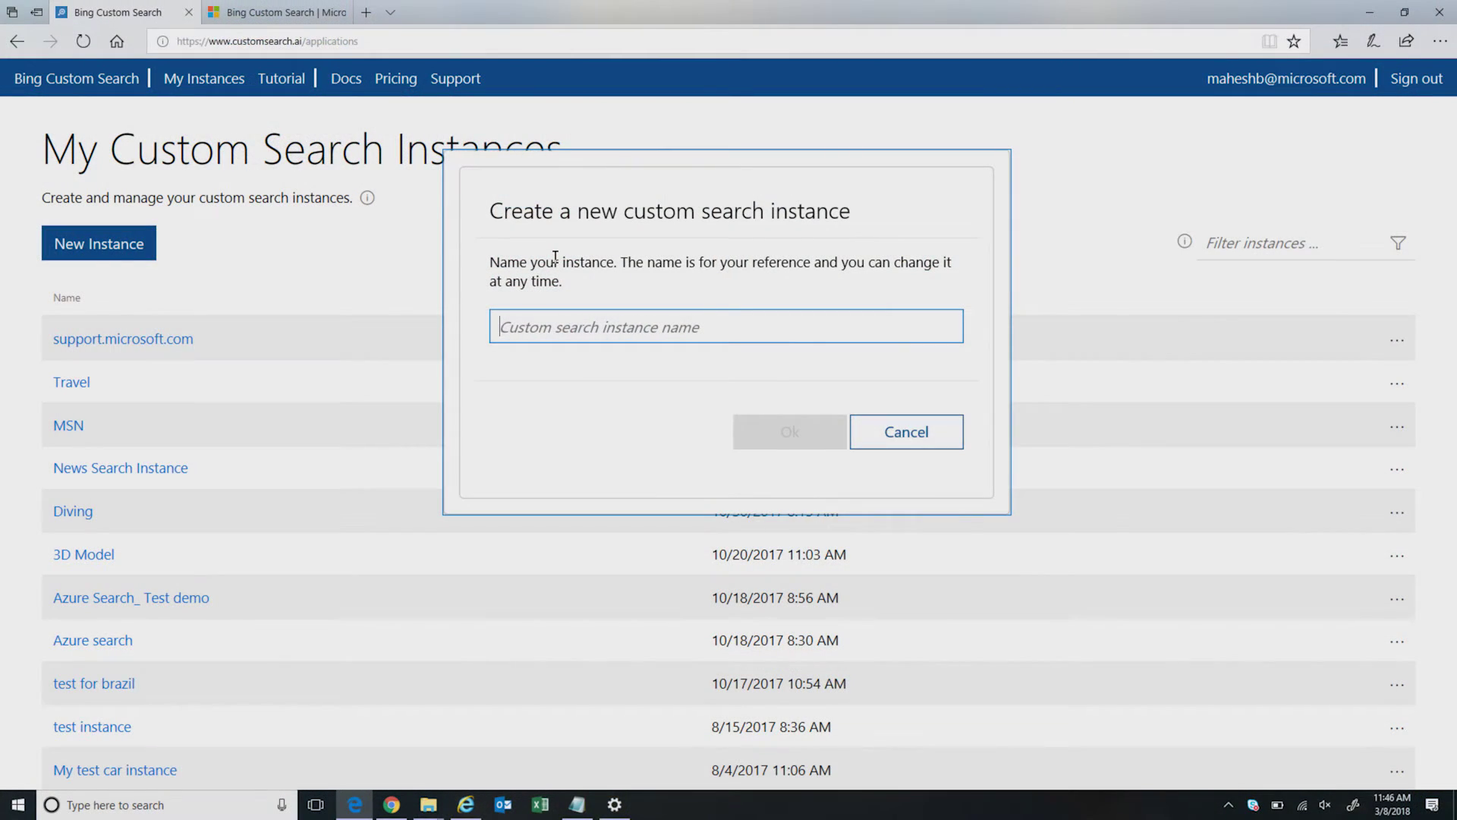
type("Azure.com Instance")
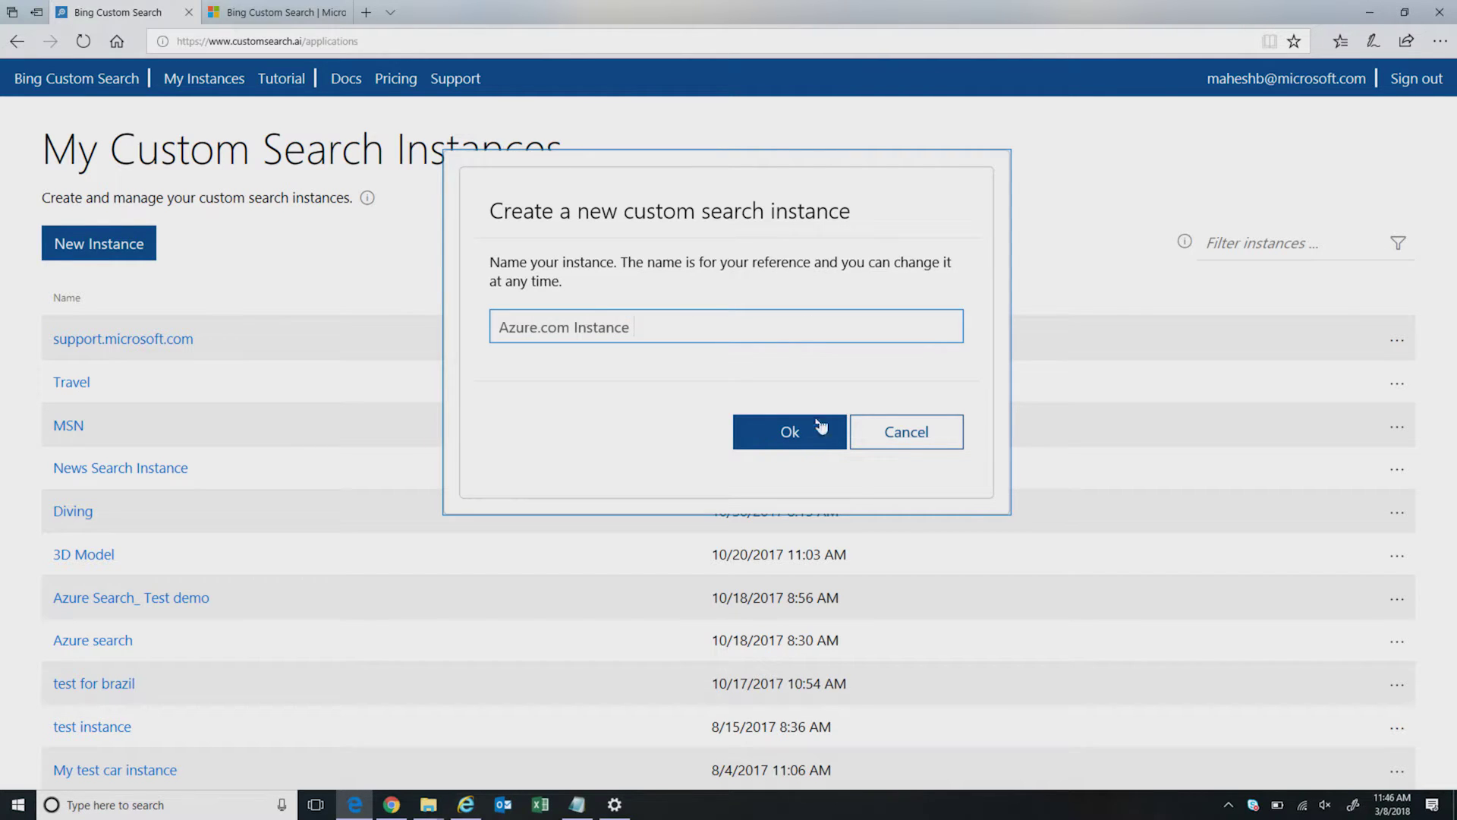
left_click(787, 436)
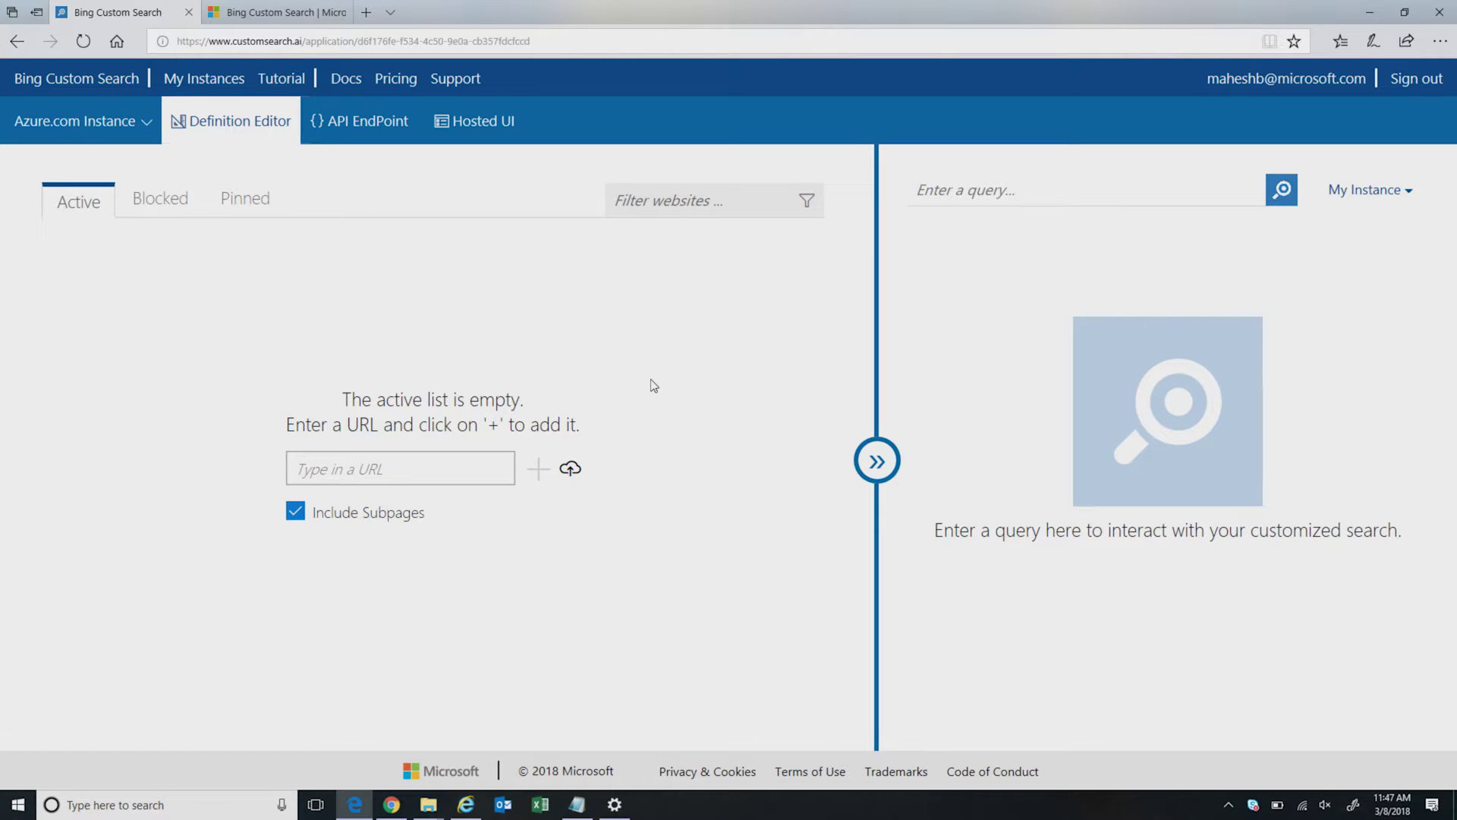
Step: Add azure.com with its subpages to the active sites and test the instance with the query "azure functions"
left_click(316, 467)
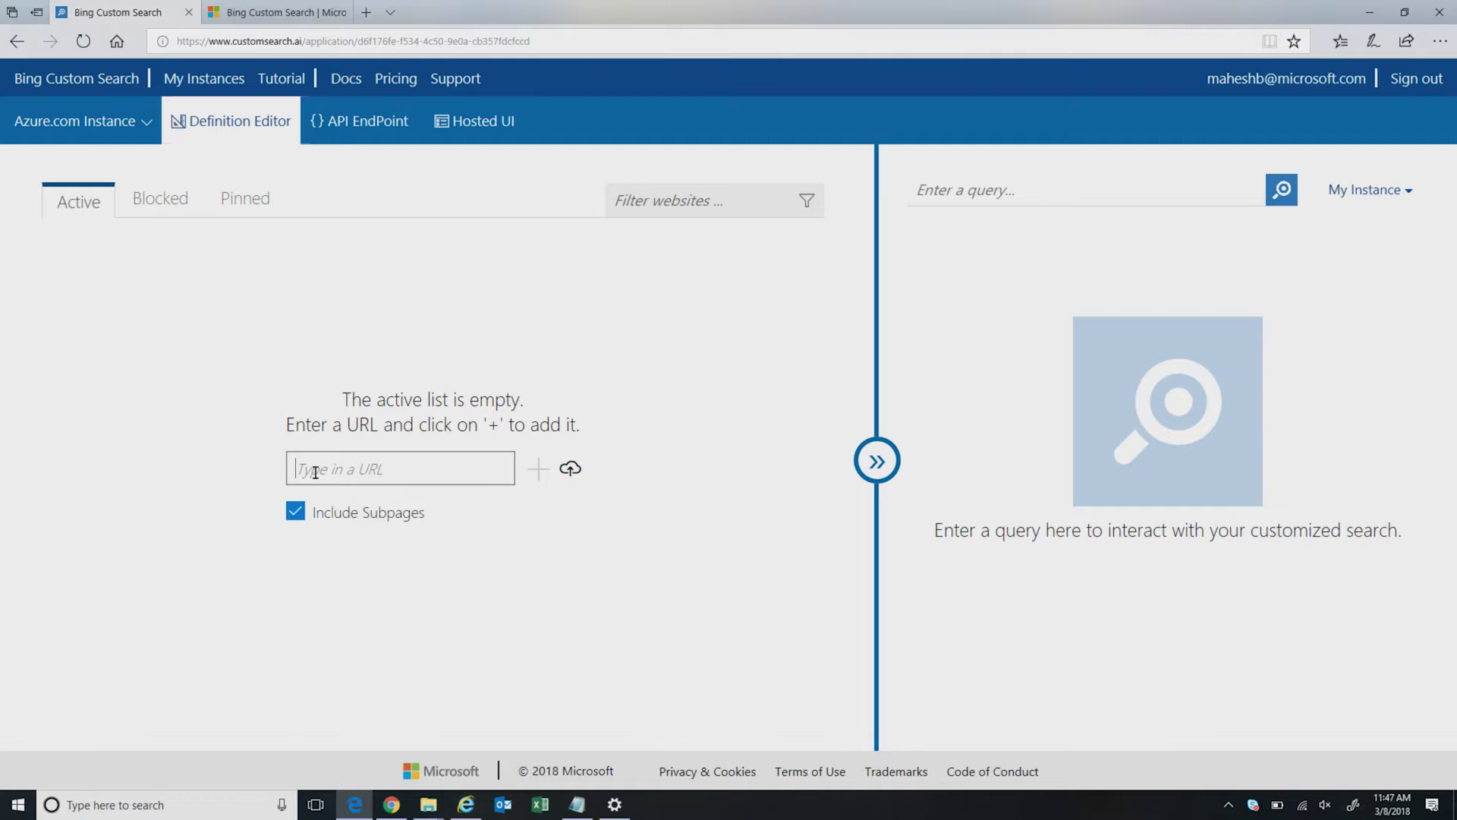
type("azure.com")
left_click(538, 474)
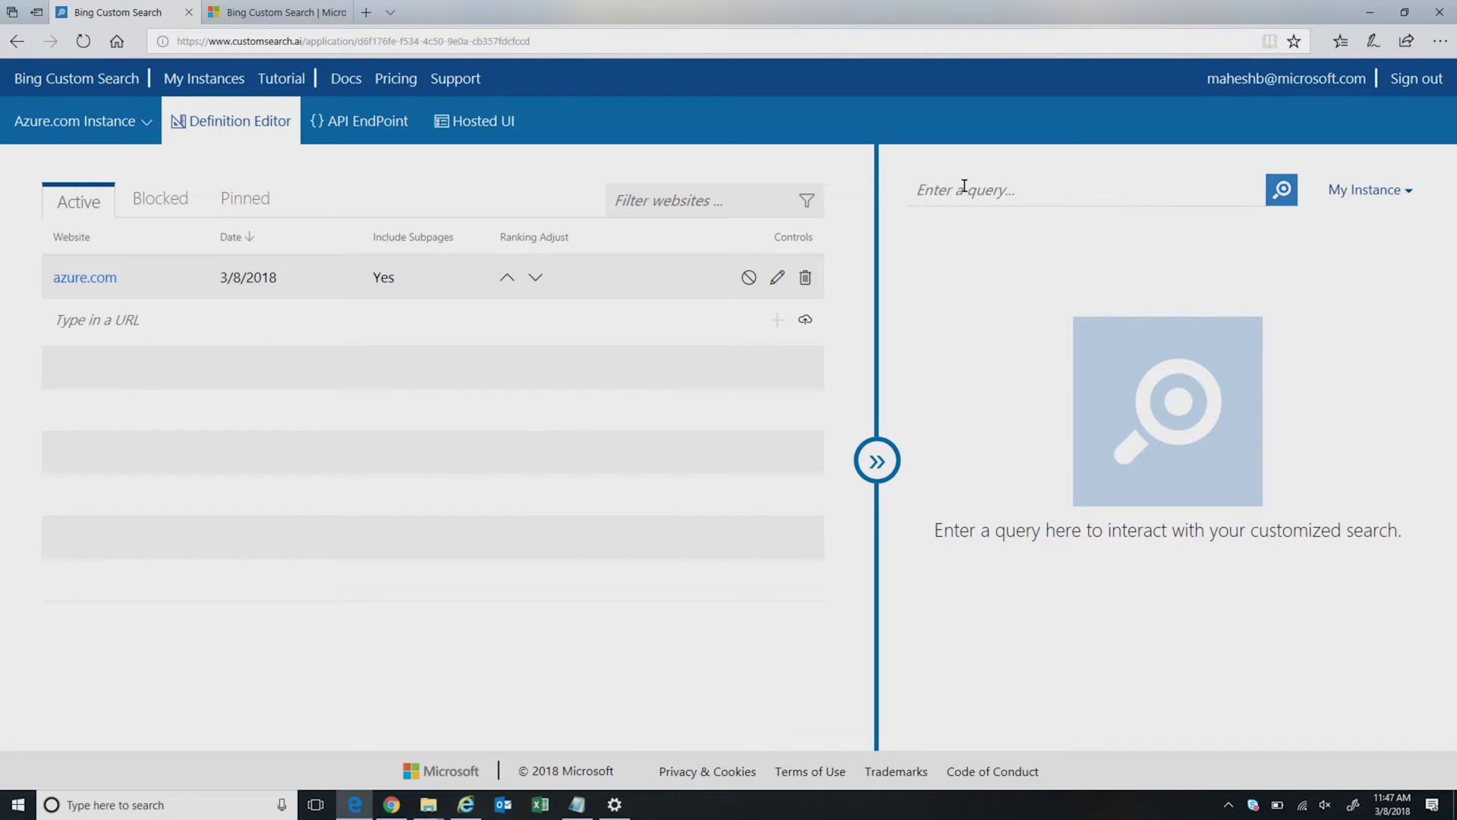
type("azure functions")
key("Return")
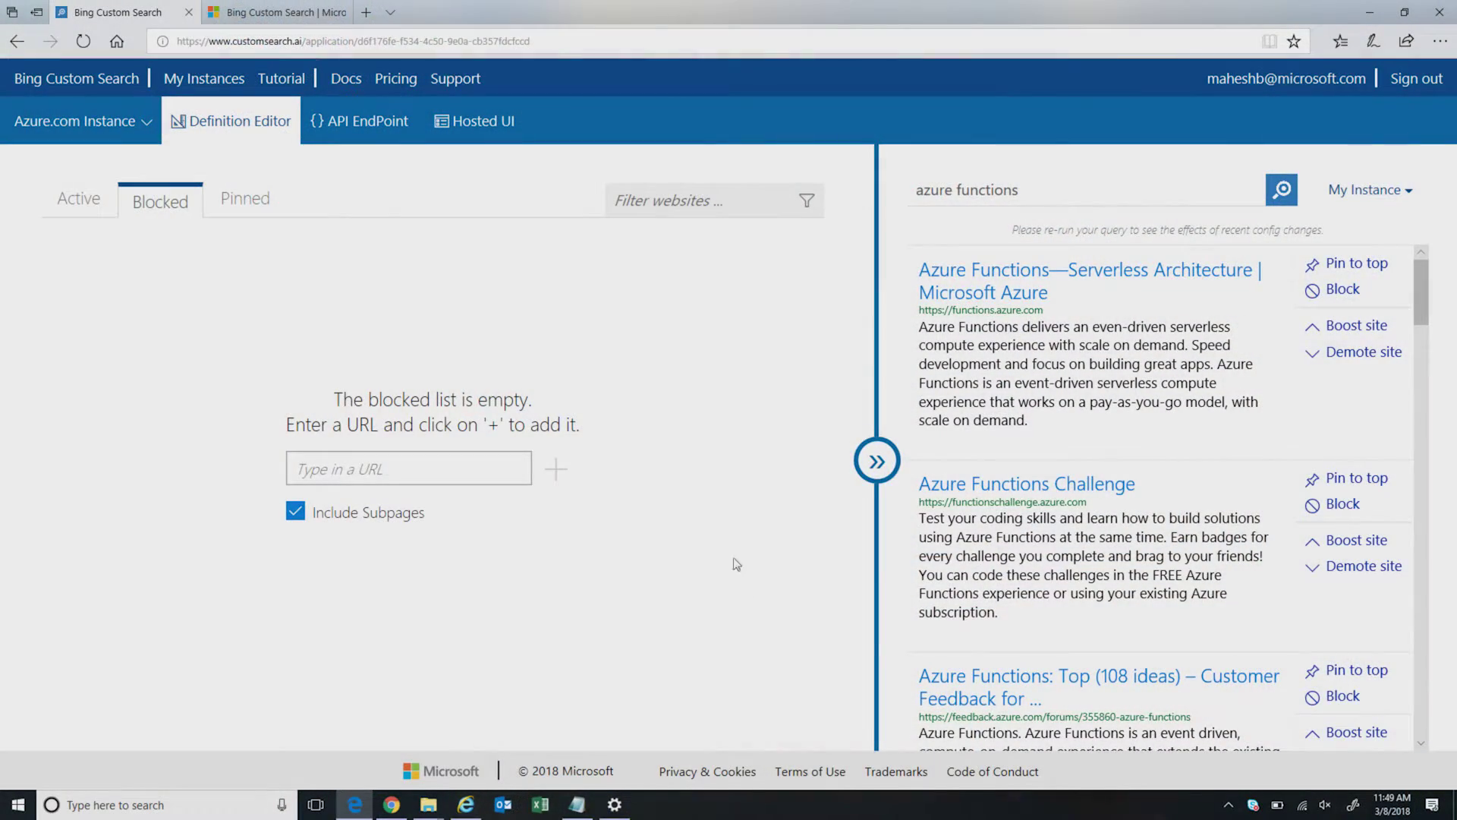
Step: Block the whole functionschallenge.azure.com site including subpages from the search results, and rerun the azure functions query
scroll(1235, 617, "down", 2)
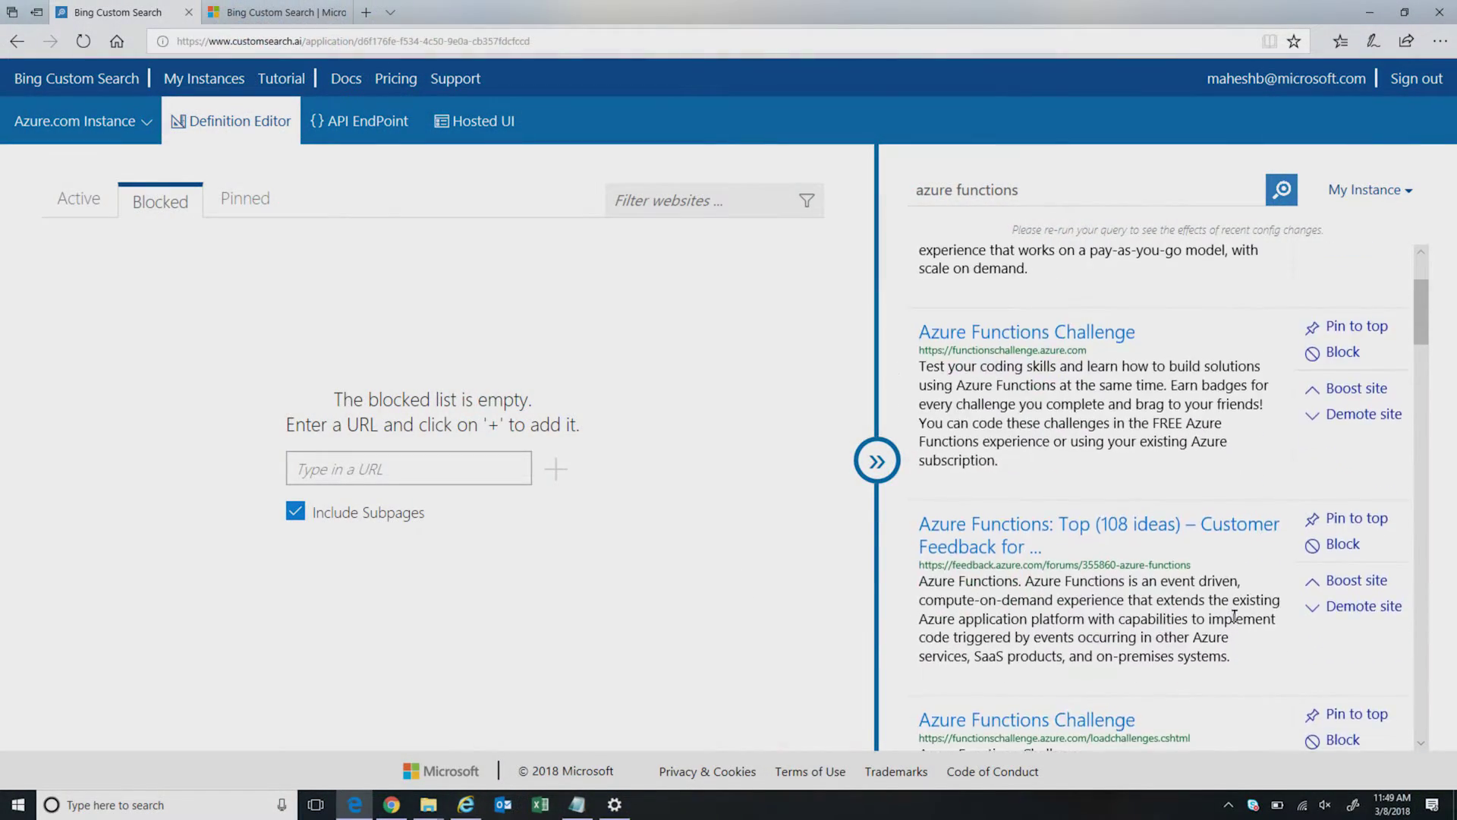
scroll(1225, 586, "down", 2)
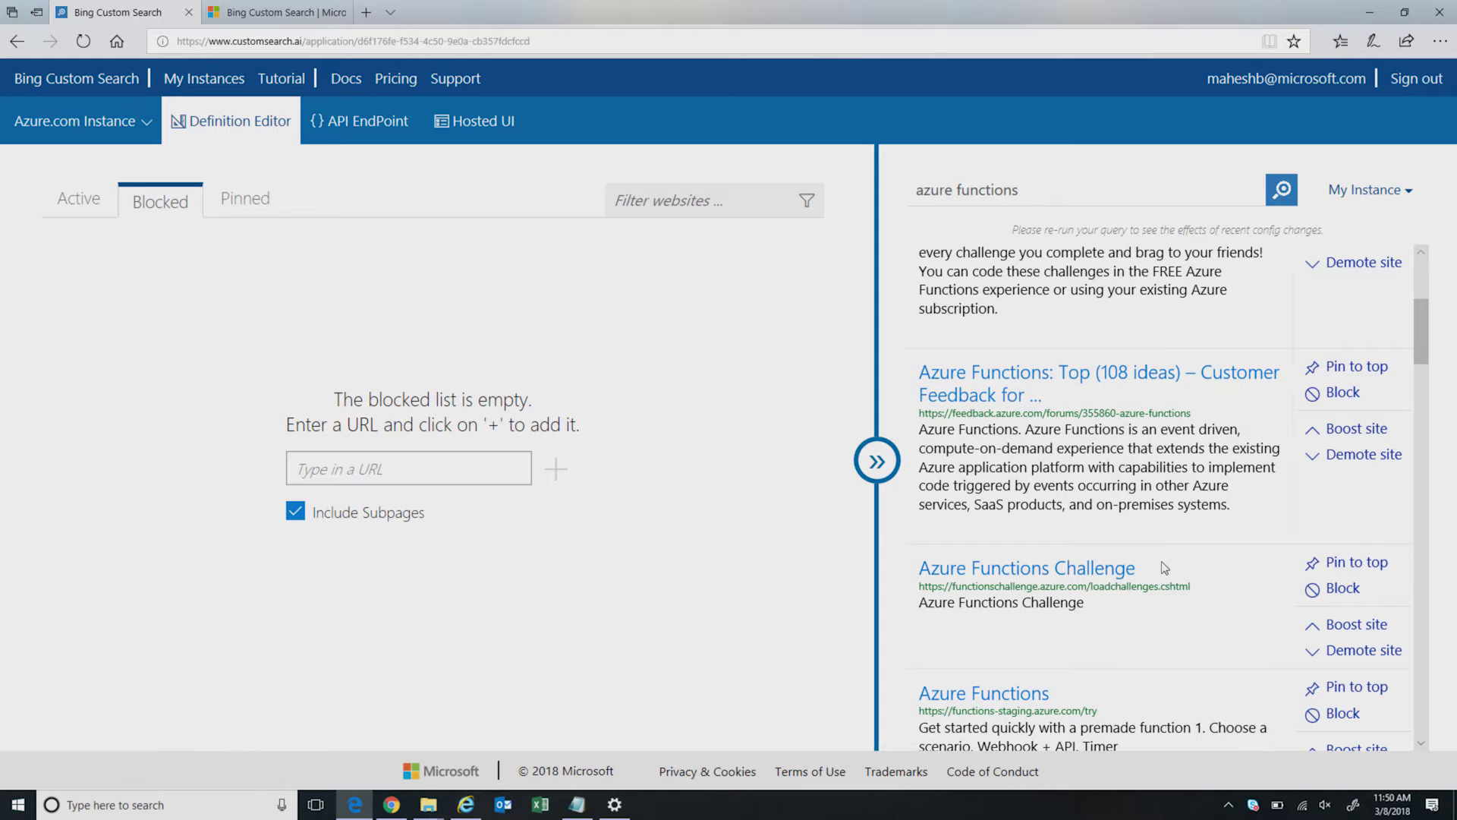
left_click(1338, 598)
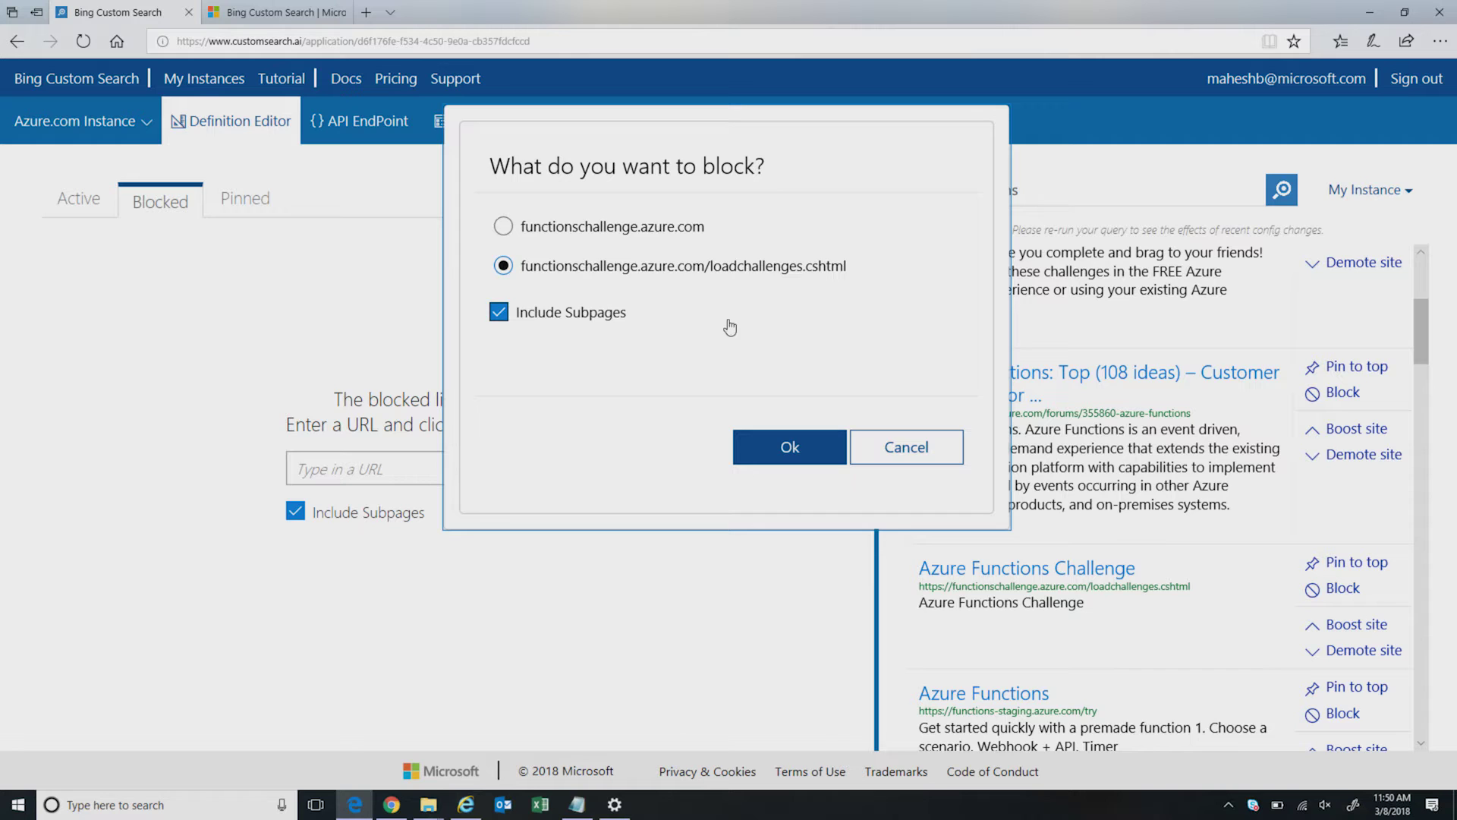
left_click(503, 227)
left_click(769, 448)
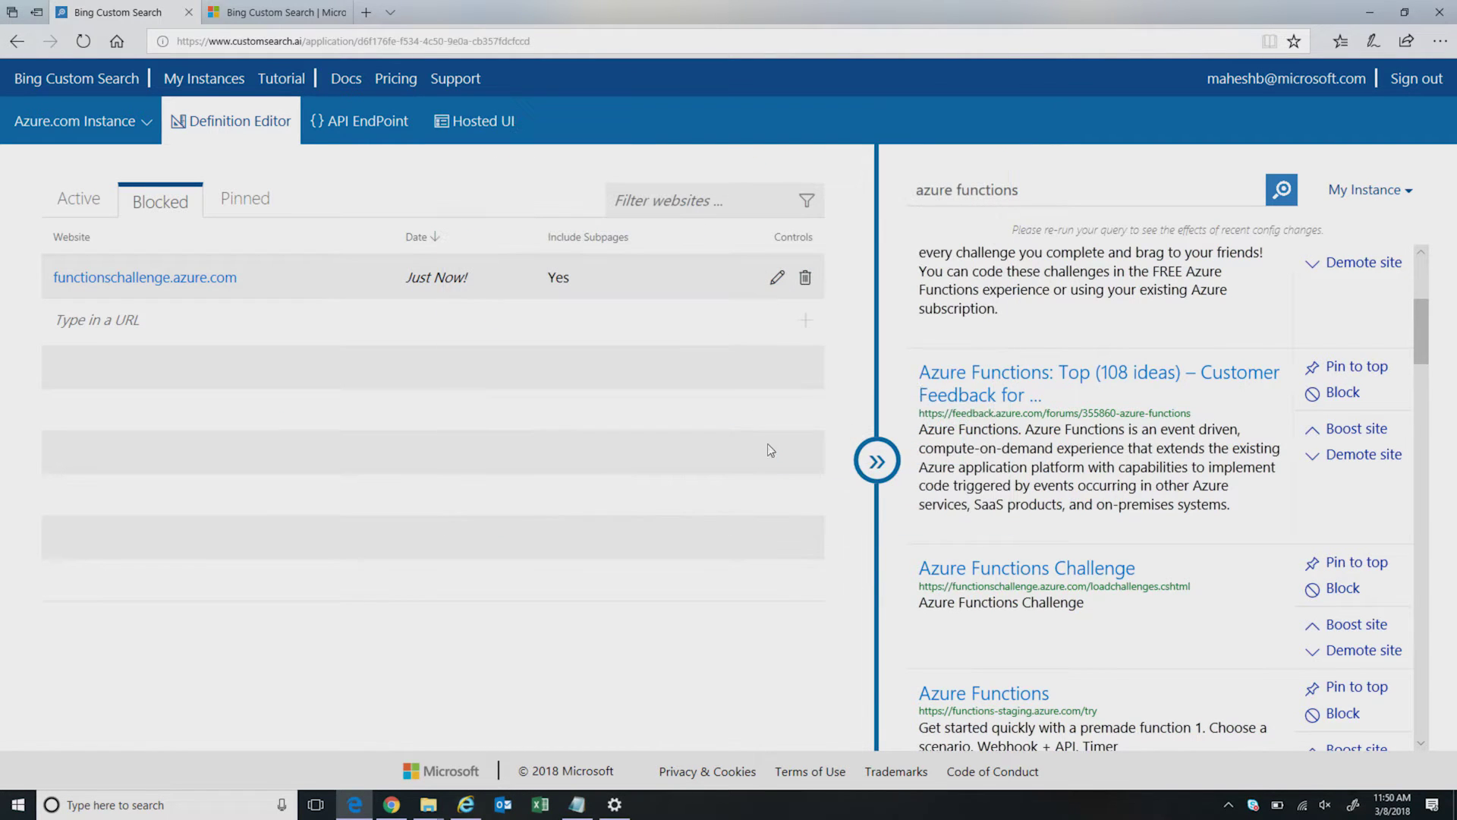
left_click(1041, 185)
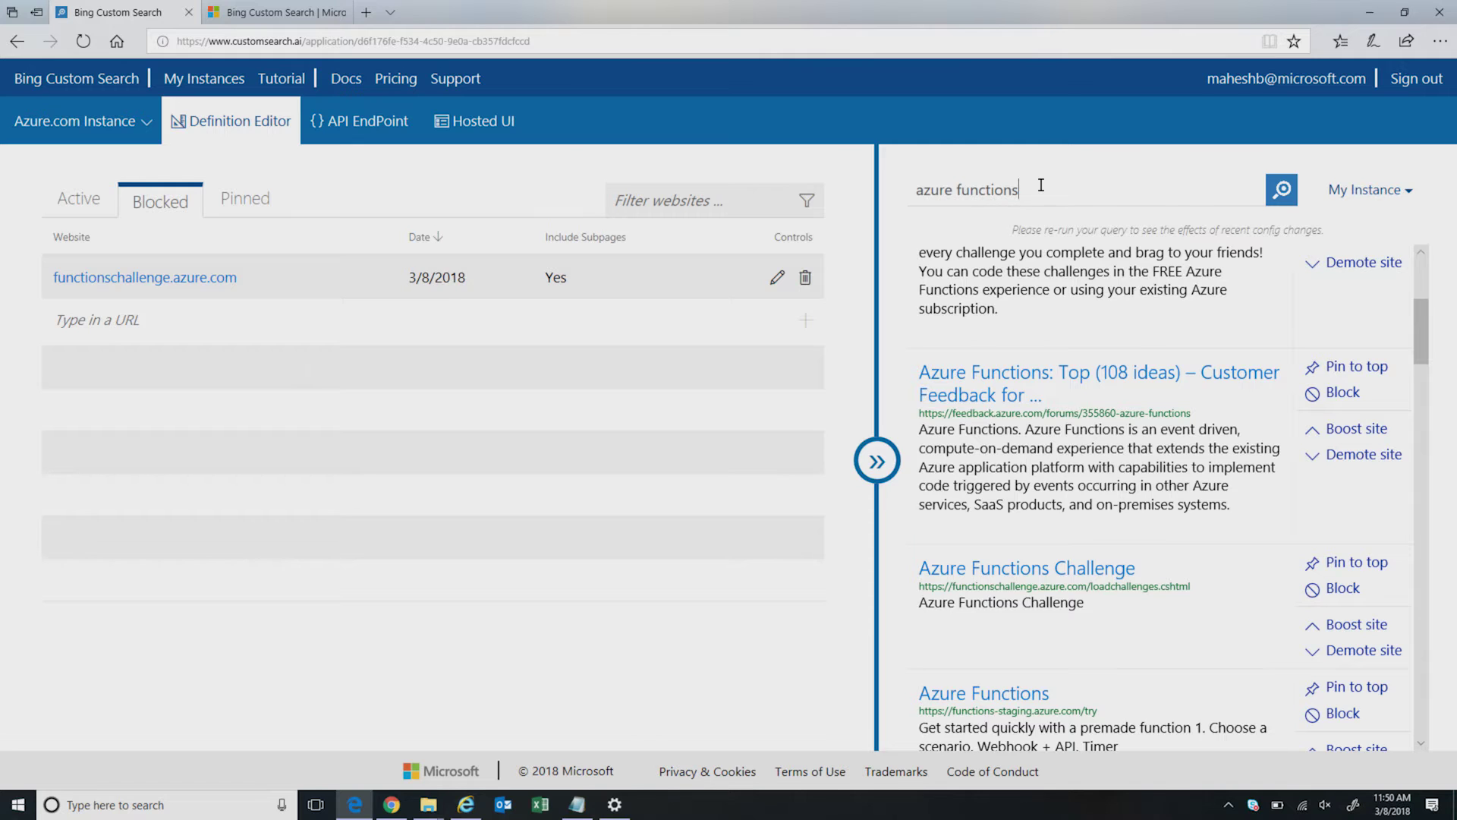
key("Return")
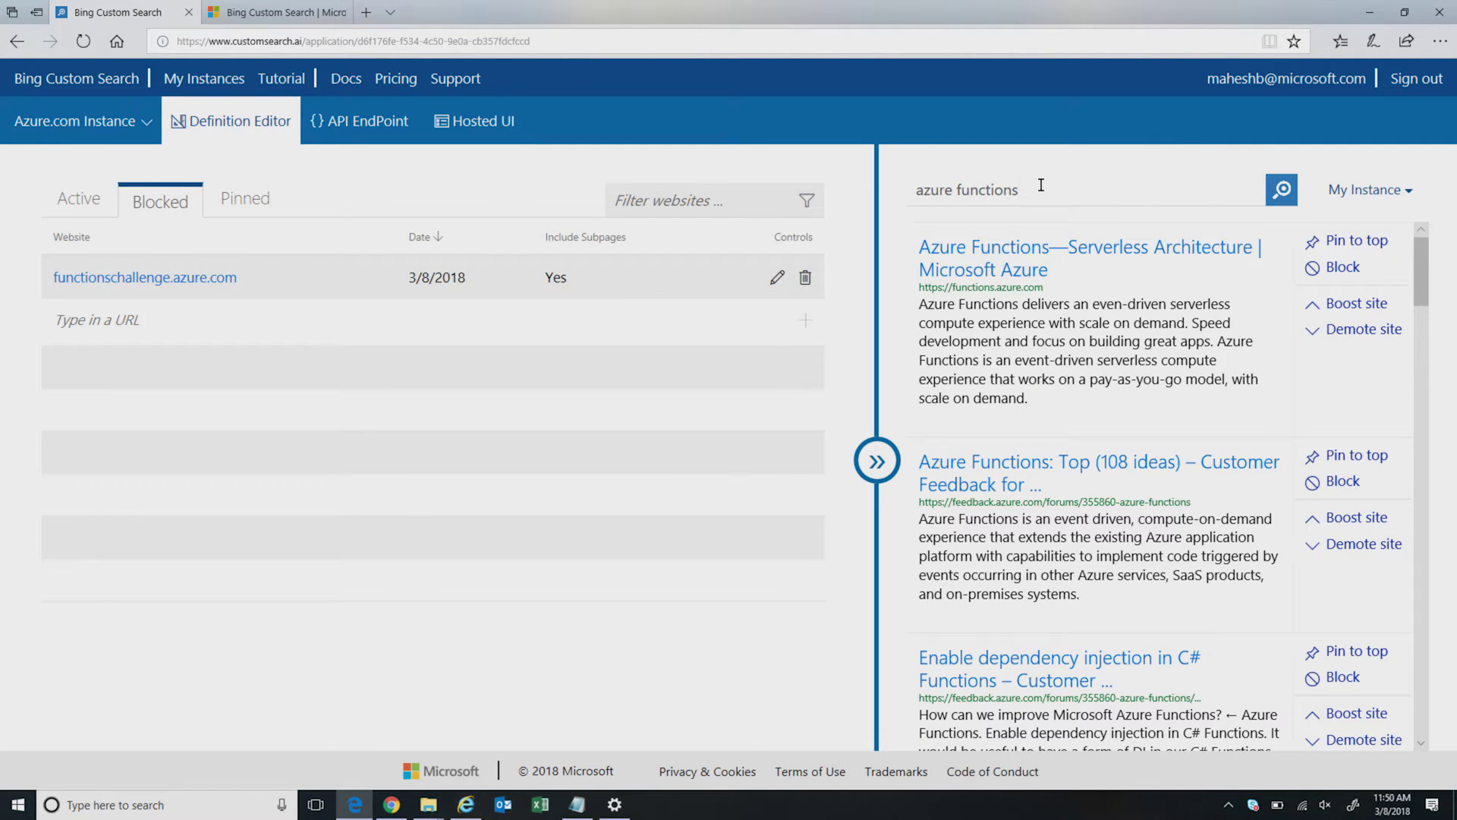
mouse_move(1423, 299)
left_mouse_down()
mouse_move(1423, 391)
mouse_move(1423, 273)
left_mouse_up()
Step: Pin the Microsoft Azure General Feedback result from feedback.azure.com to the top for azure functions and rerun the query
left_click(227, 200)
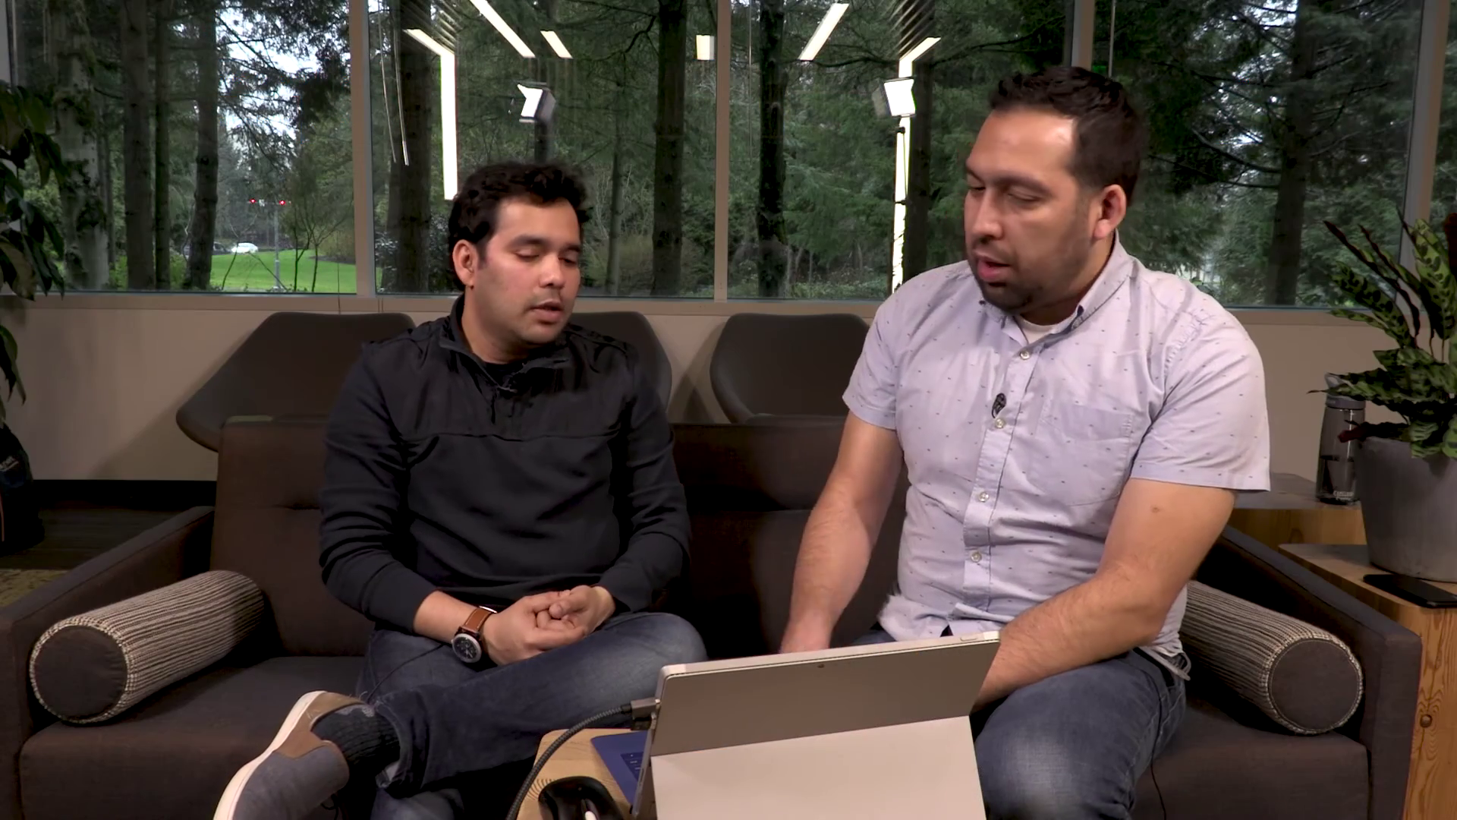
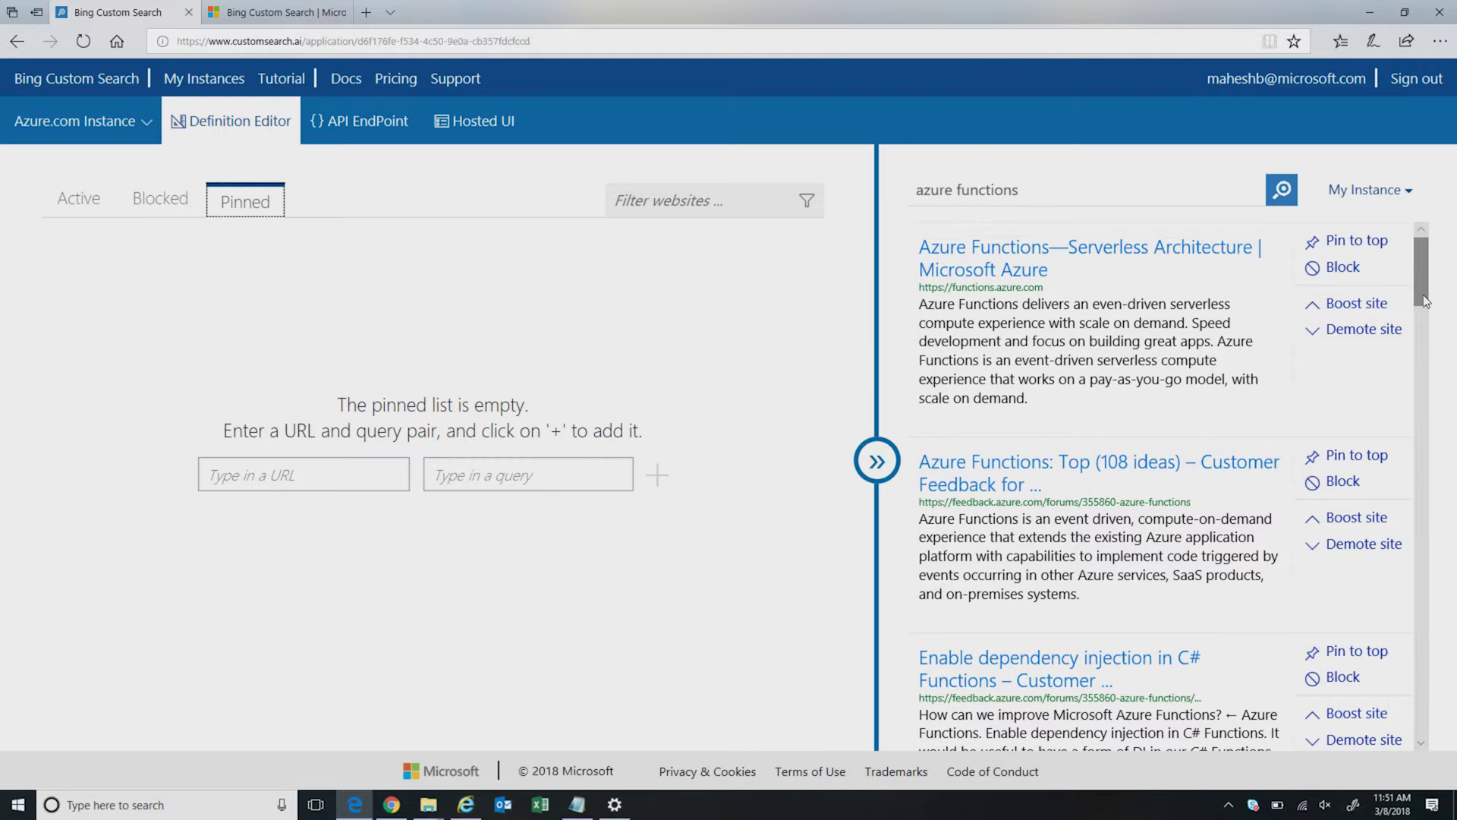
left_click_drag(1423, 296, 1435, 352)
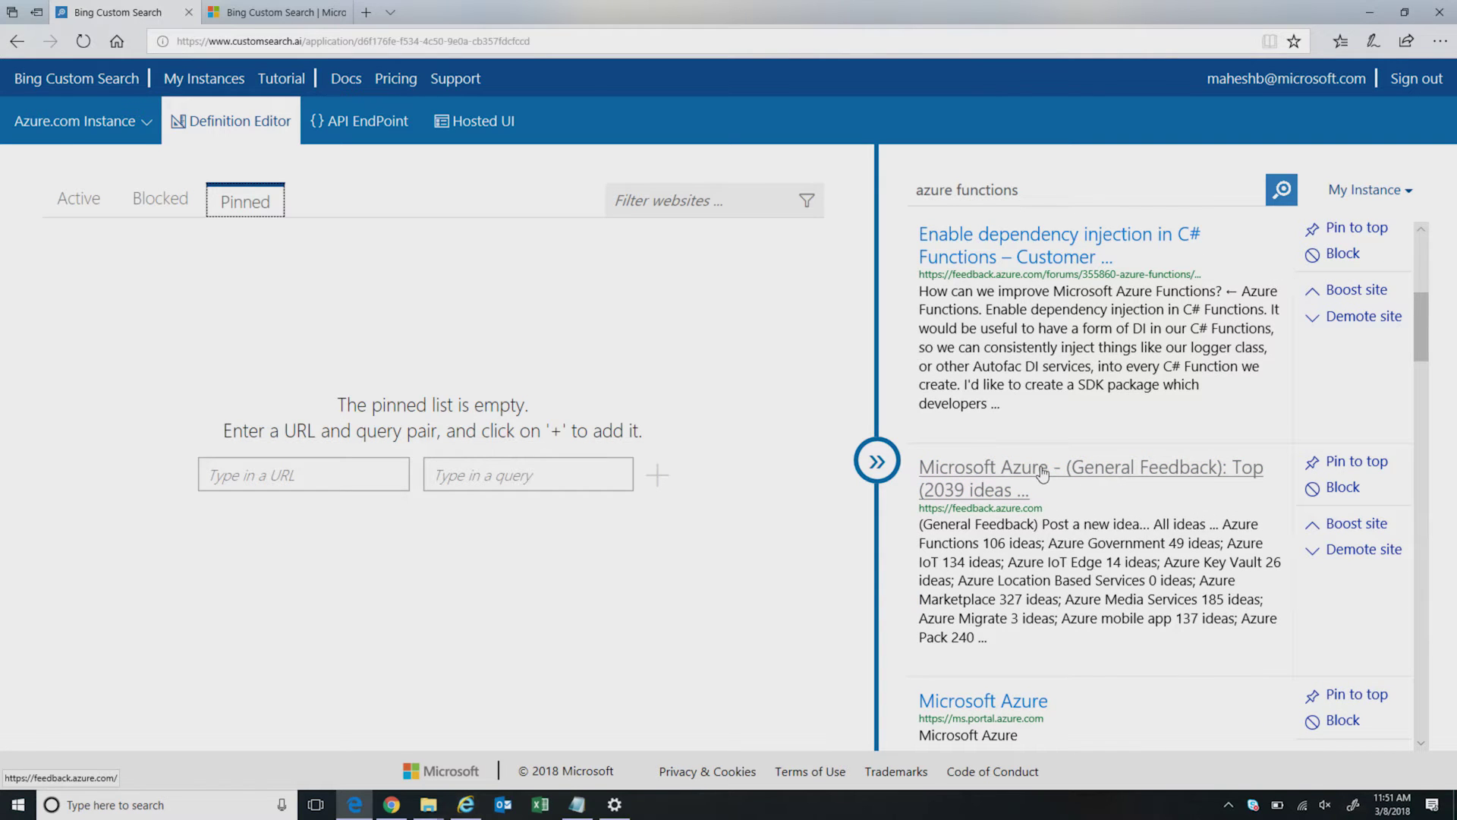
left_click(1344, 465)
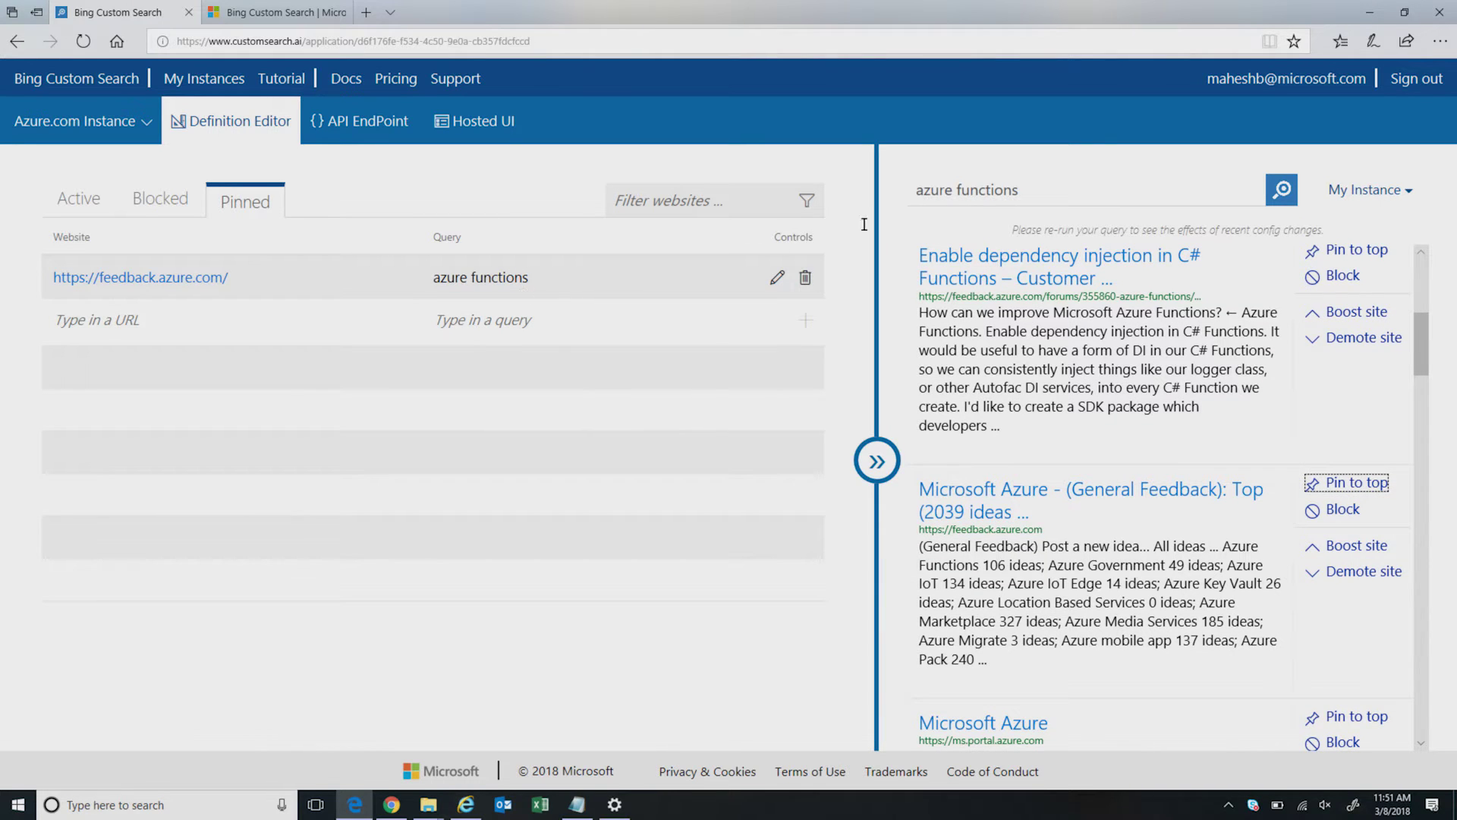
left_click(1072, 192)
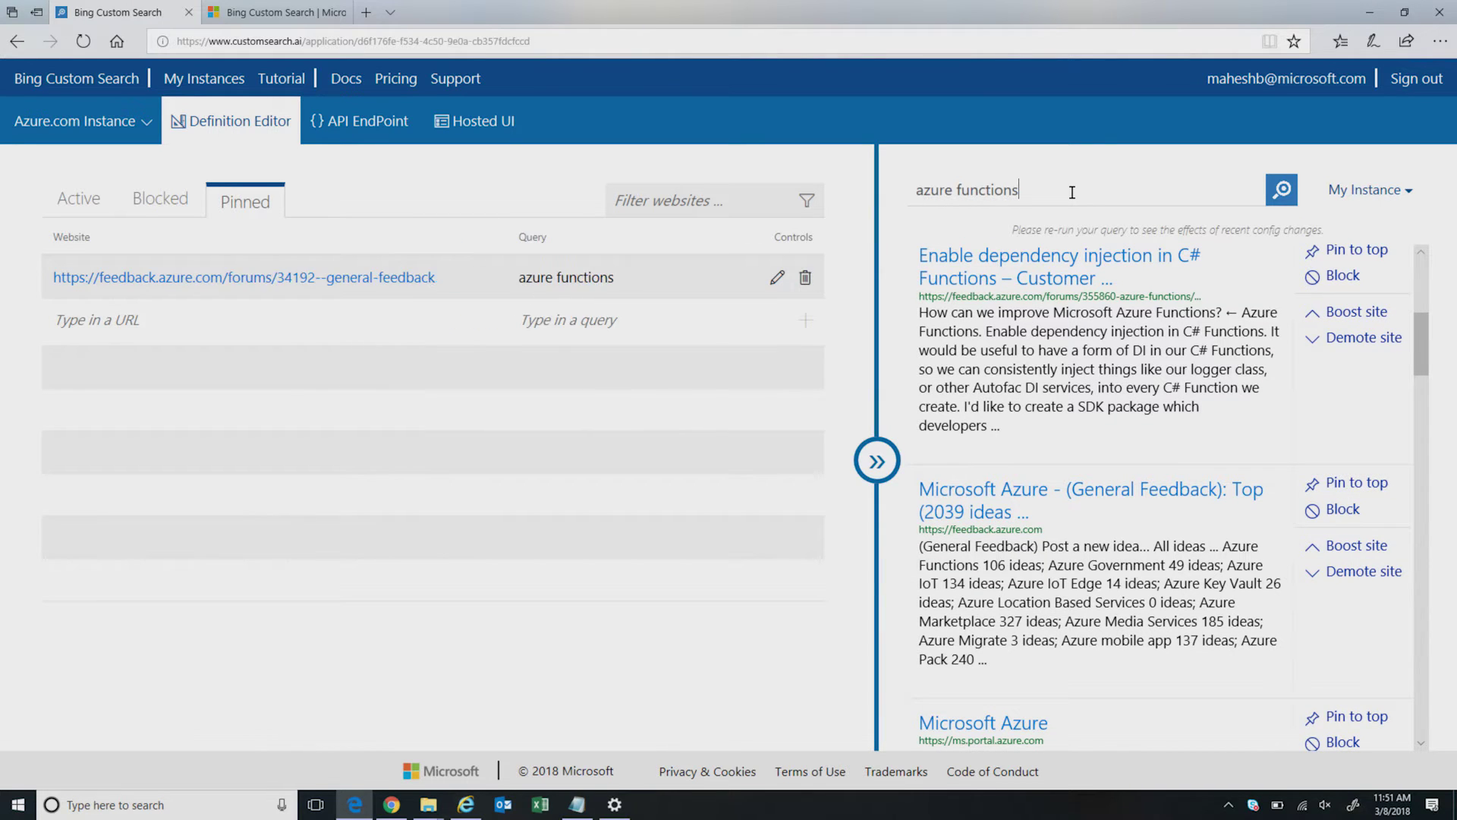
key("Return")
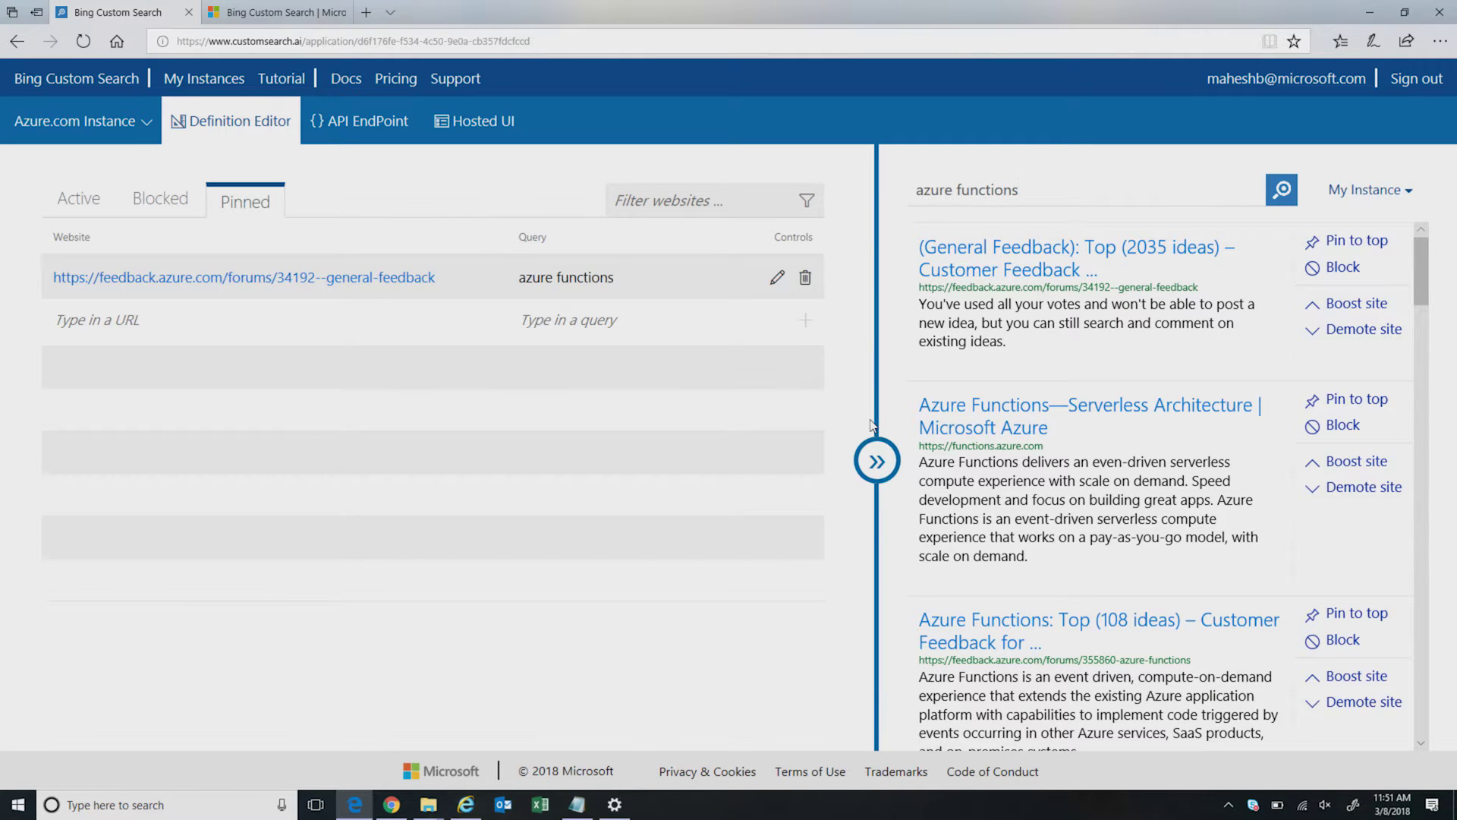
left_click_drag(1133, 280, 906, 243)
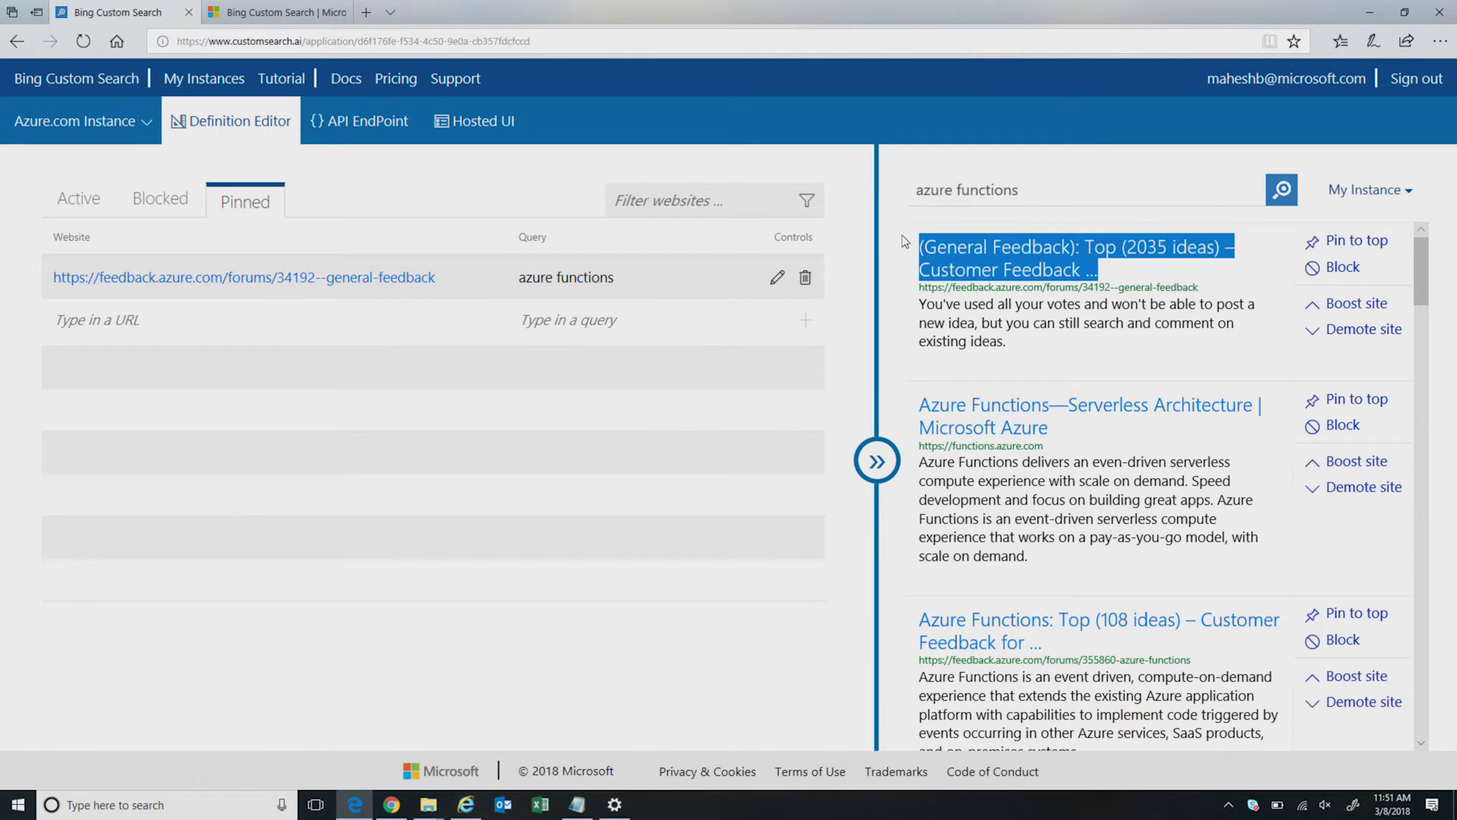
left_click(735, 374)
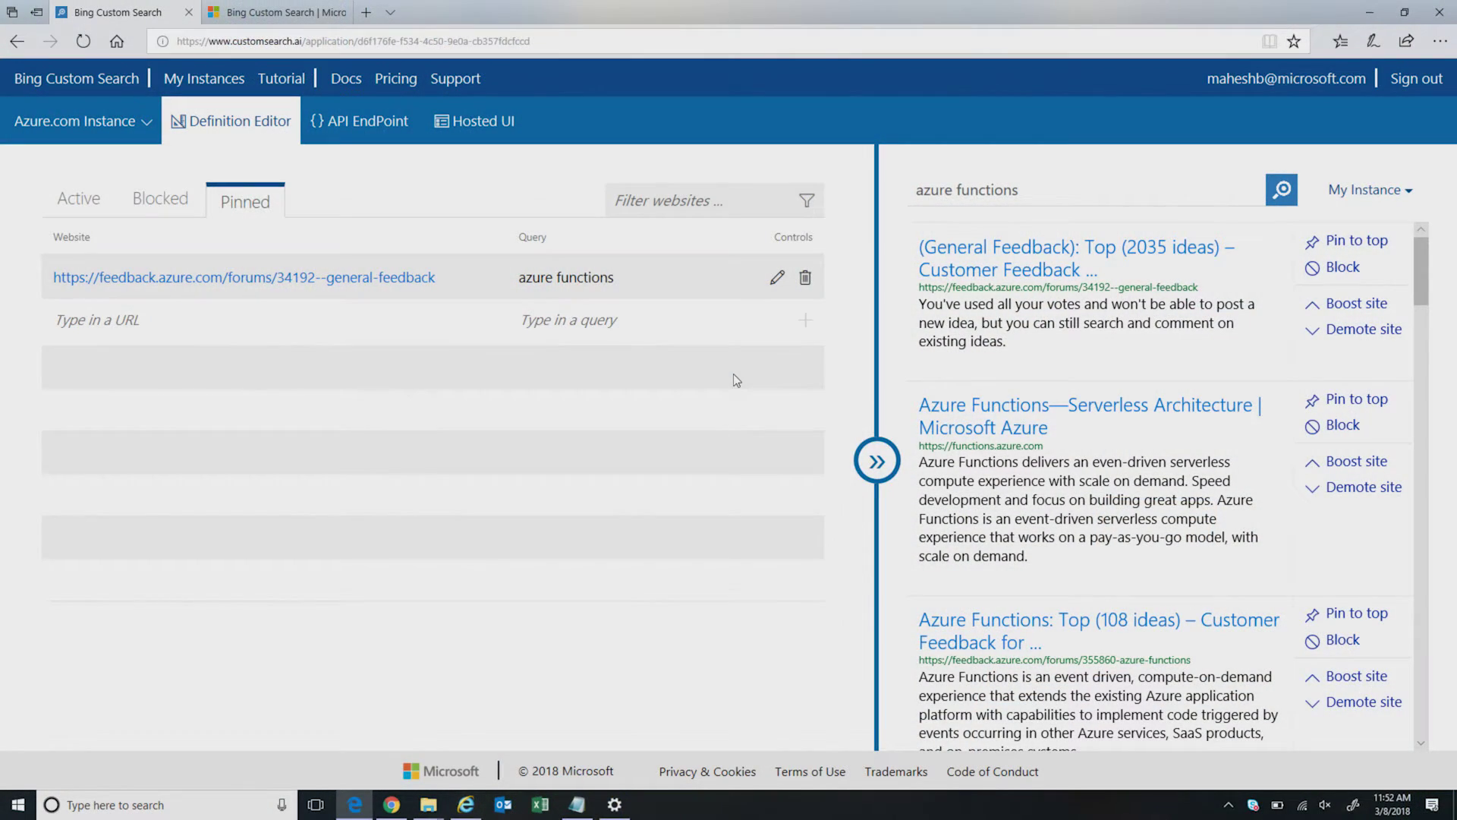
Step: Open the API endpoint test page and paste Key 2 from the Sub keys Notepad file as the subscription key
left_click(147, 124)
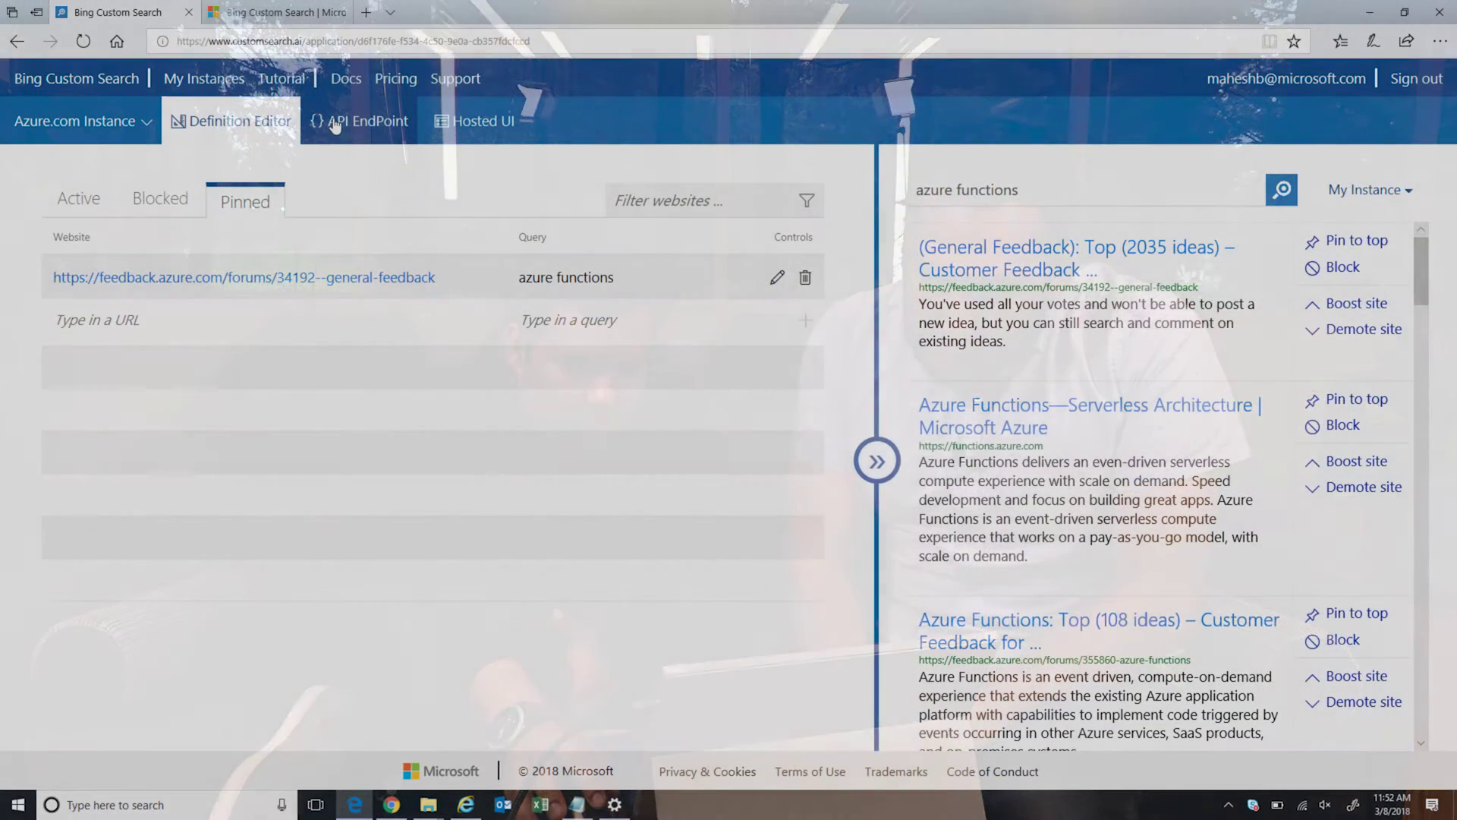
left_click(359, 121)
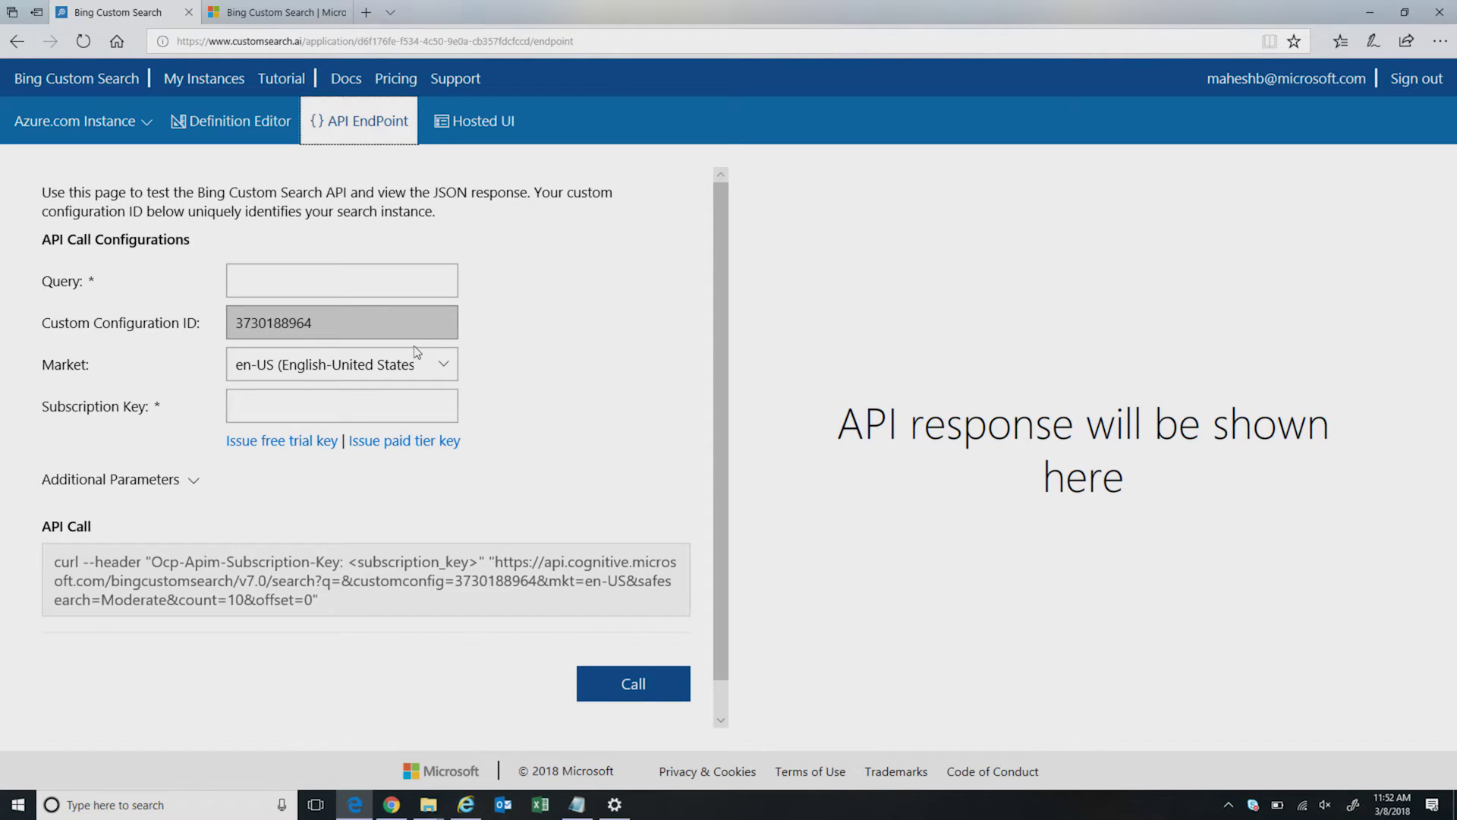
mouse_move(573, 813)
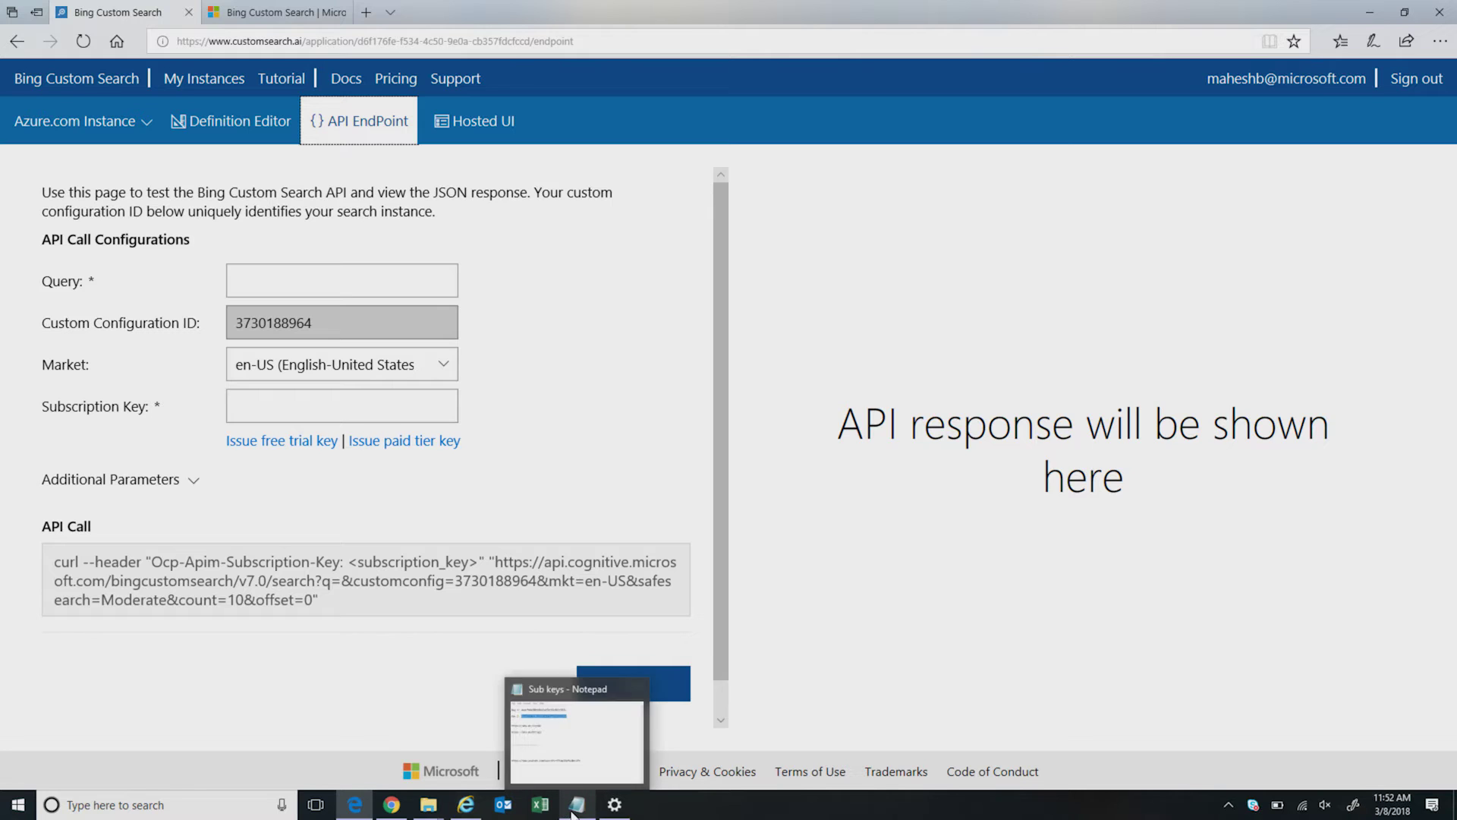
left_click(581, 758)
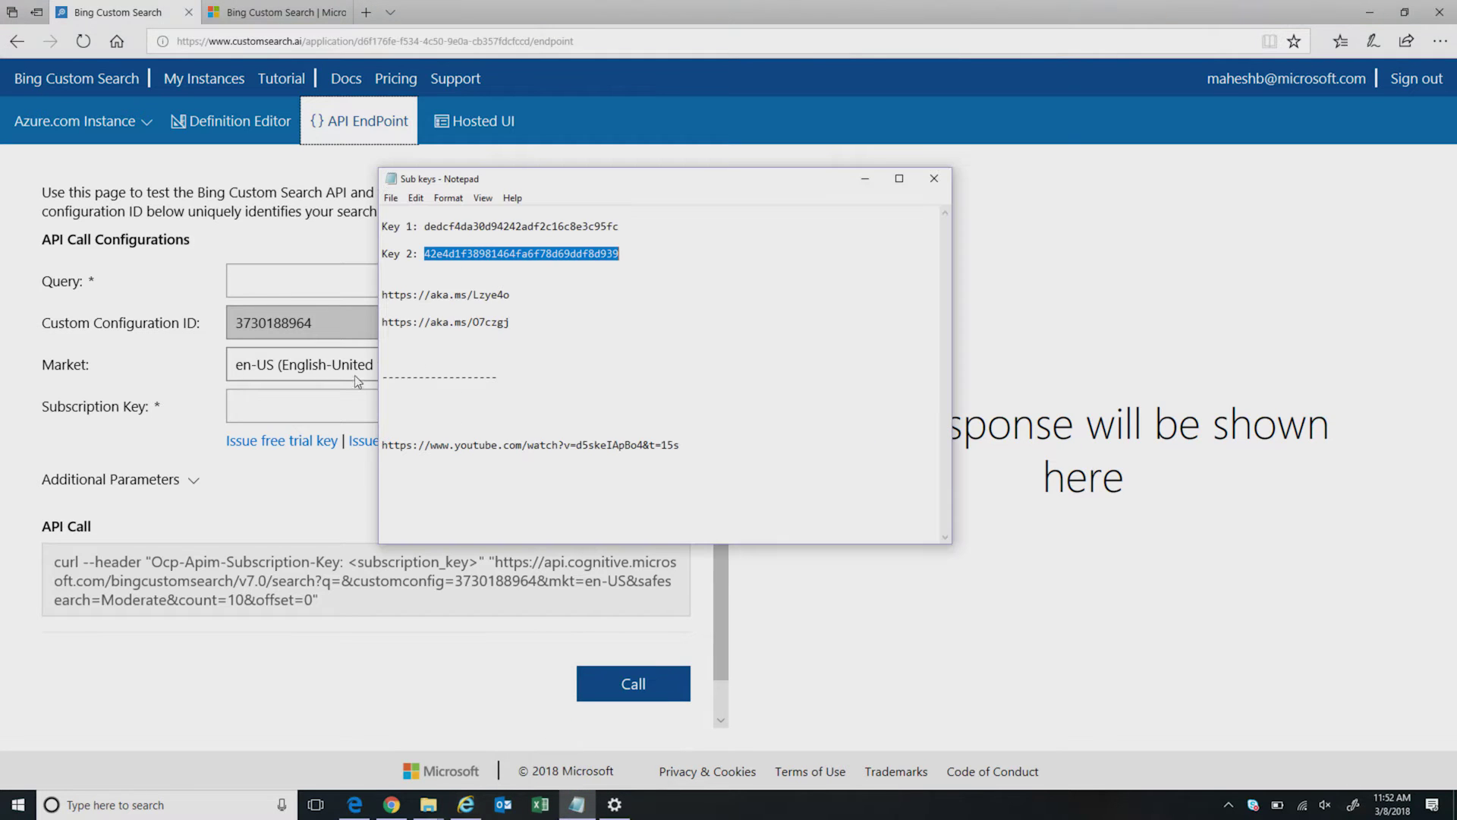
right_click(536, 253)
left_click(444, 302)
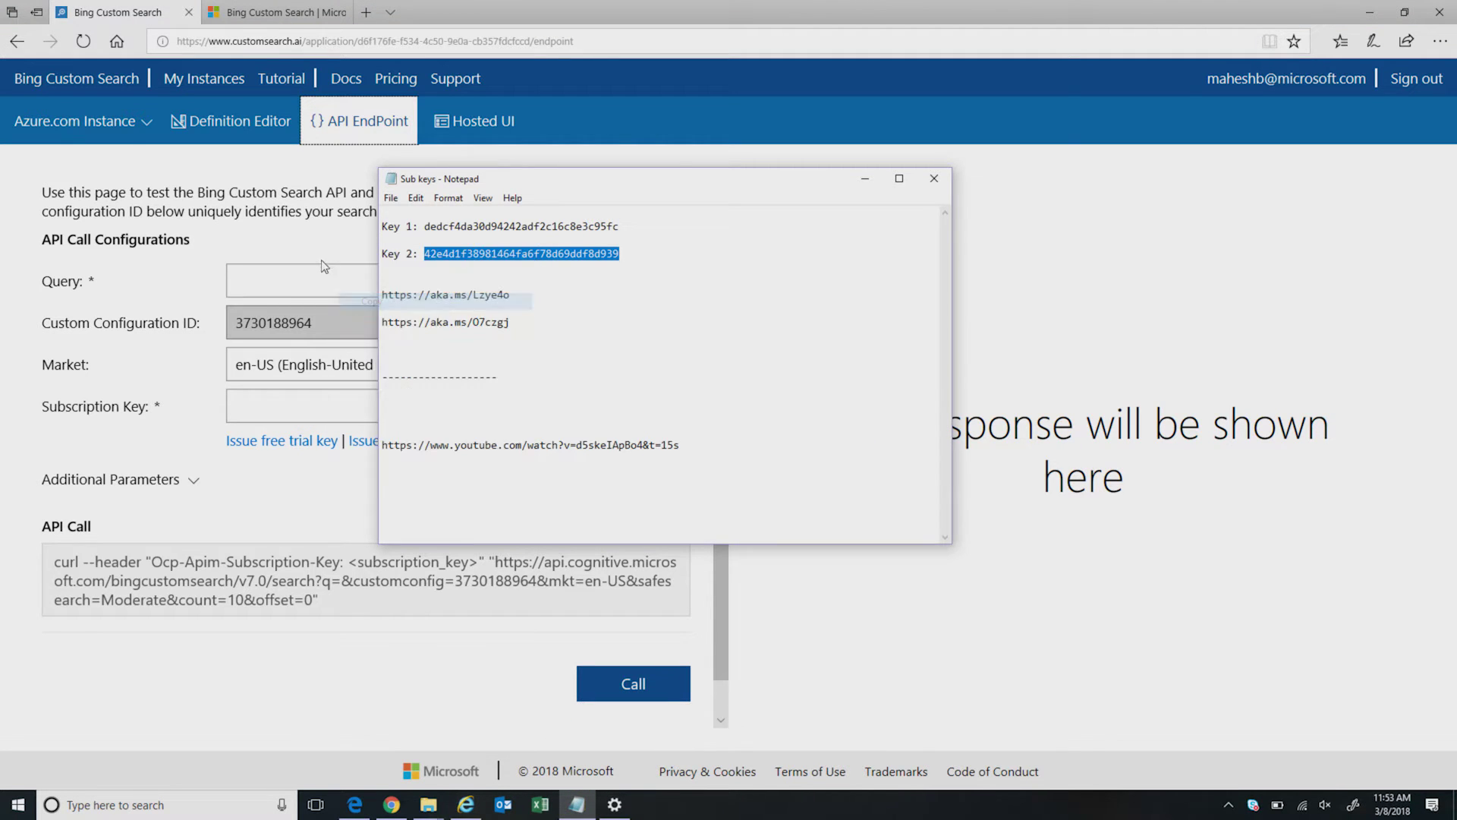
left_click(322, 274)
left_click(311, 410)
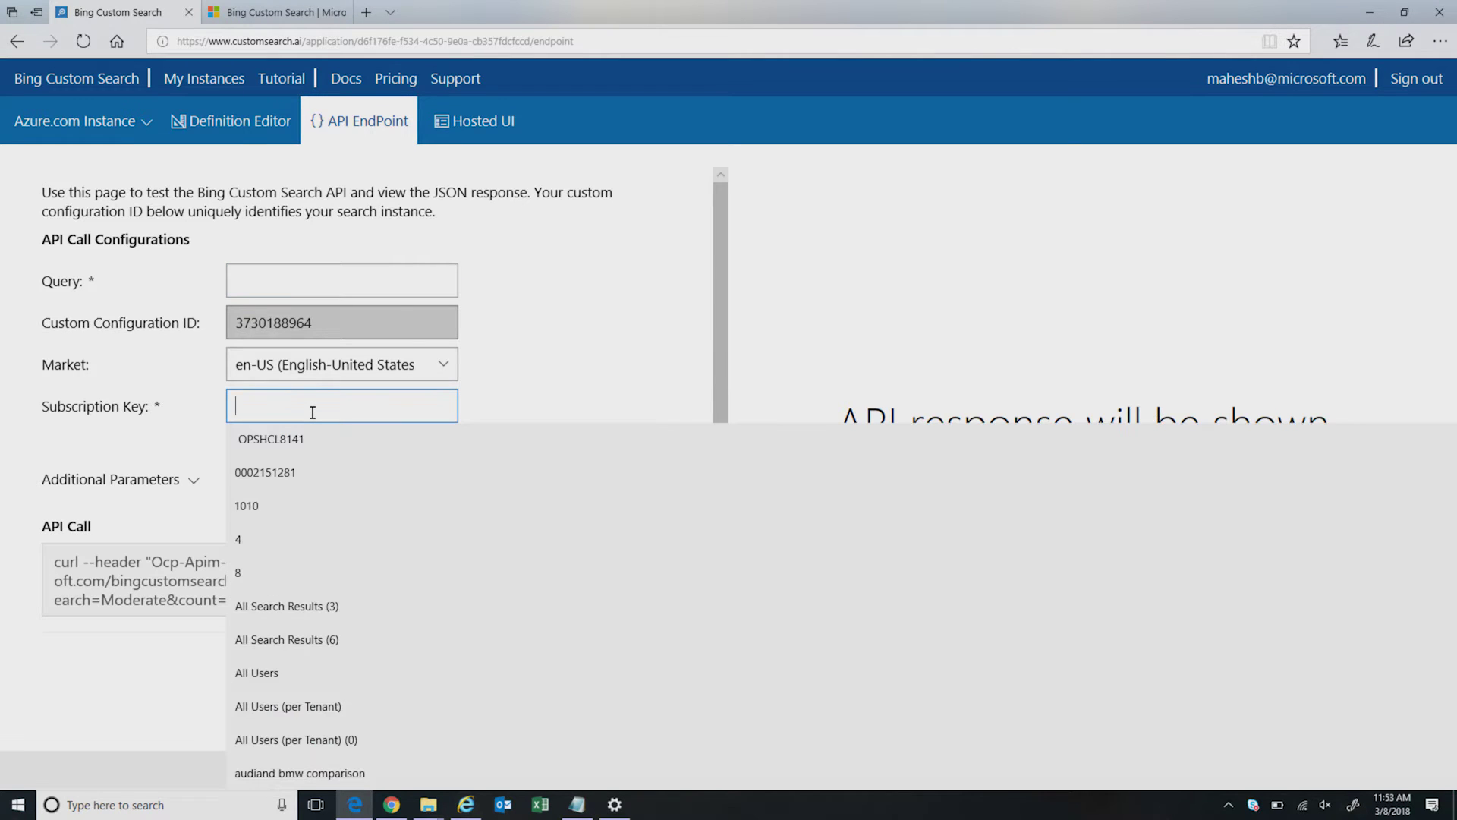
key("ctrl+v")
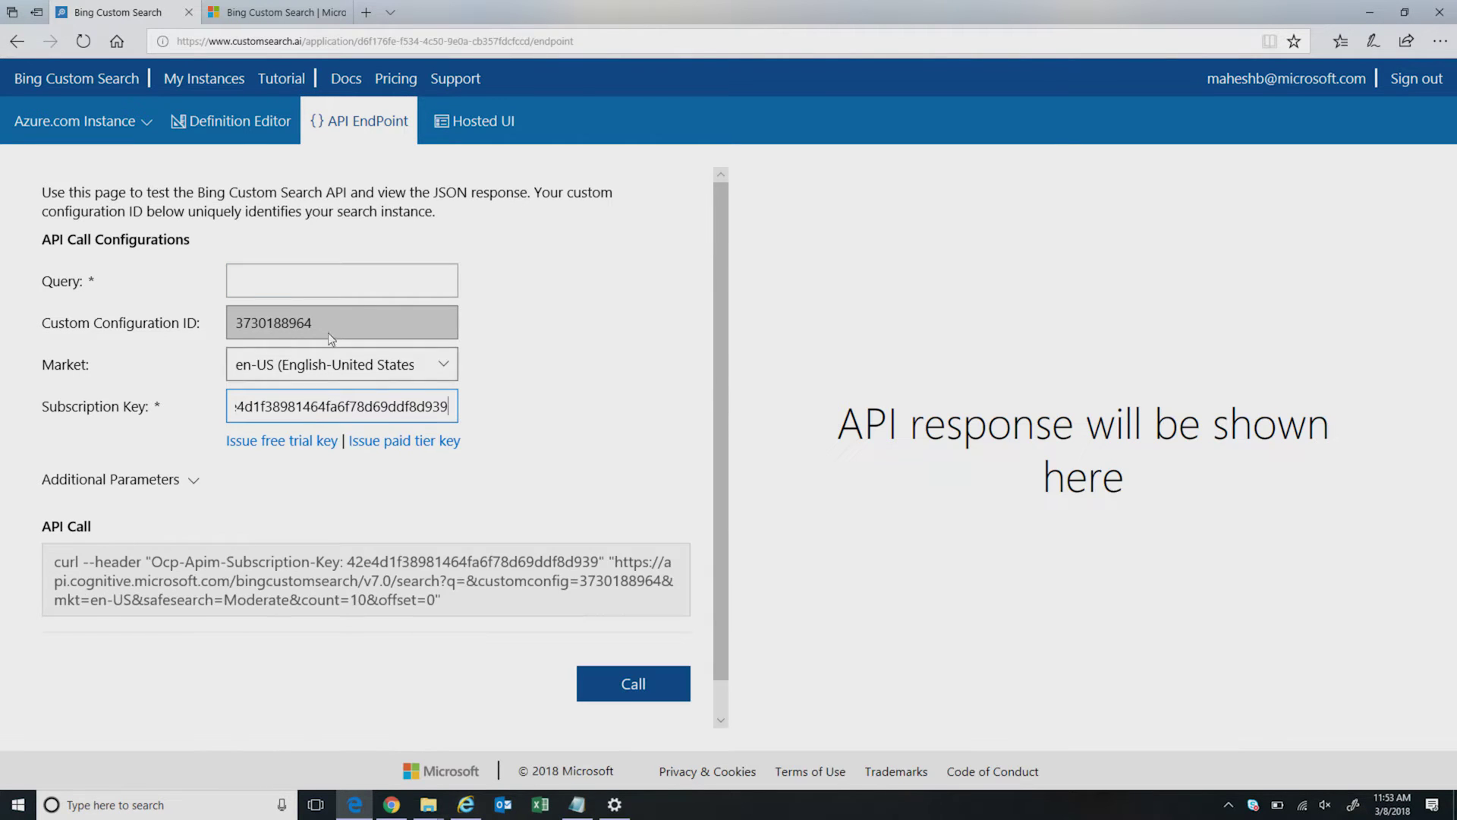
Step: Set the API test query to "analytics" and call the API to get the JSON response
left_click(319, 281)
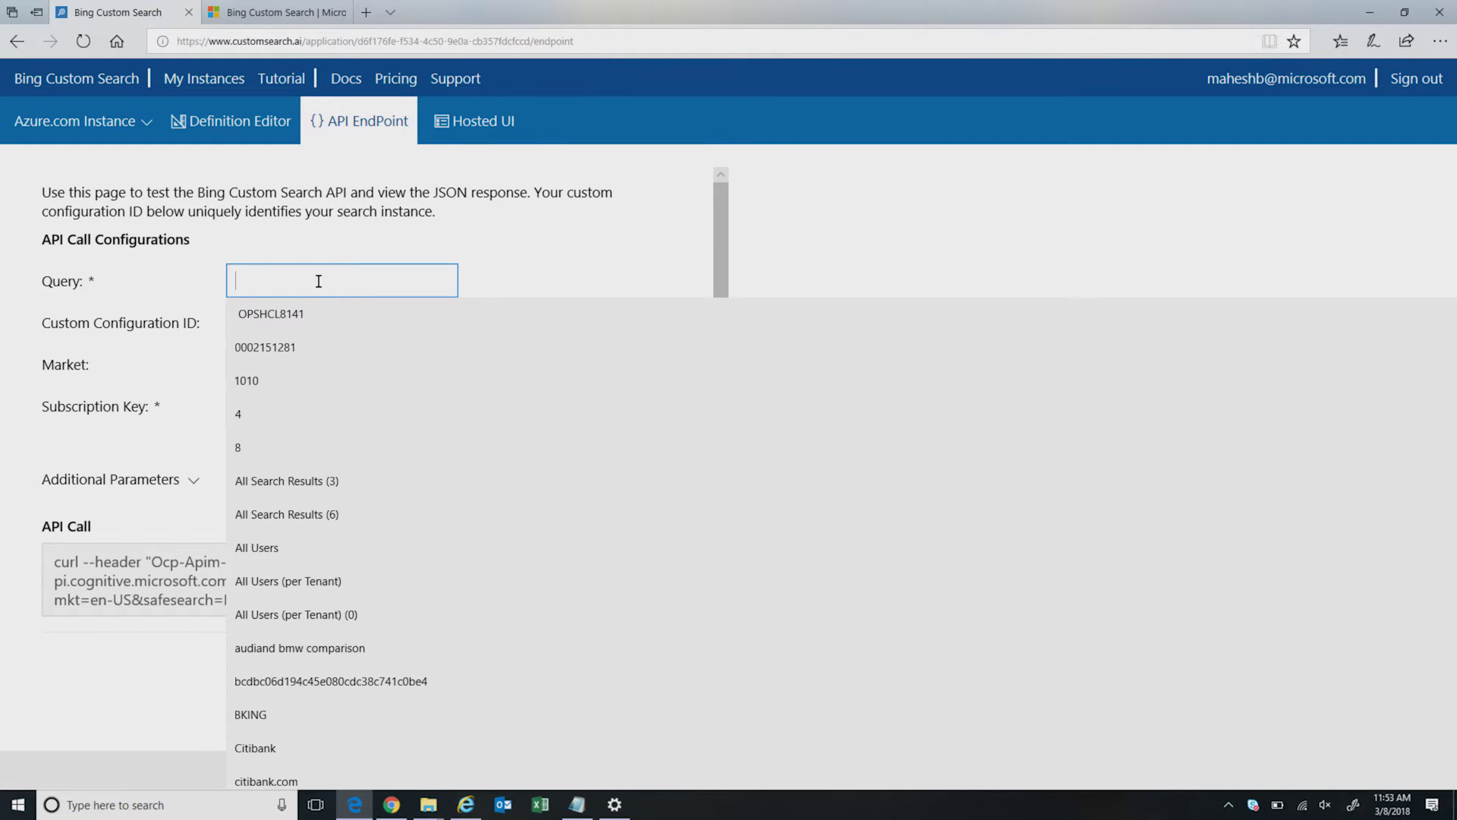
type("analytics")
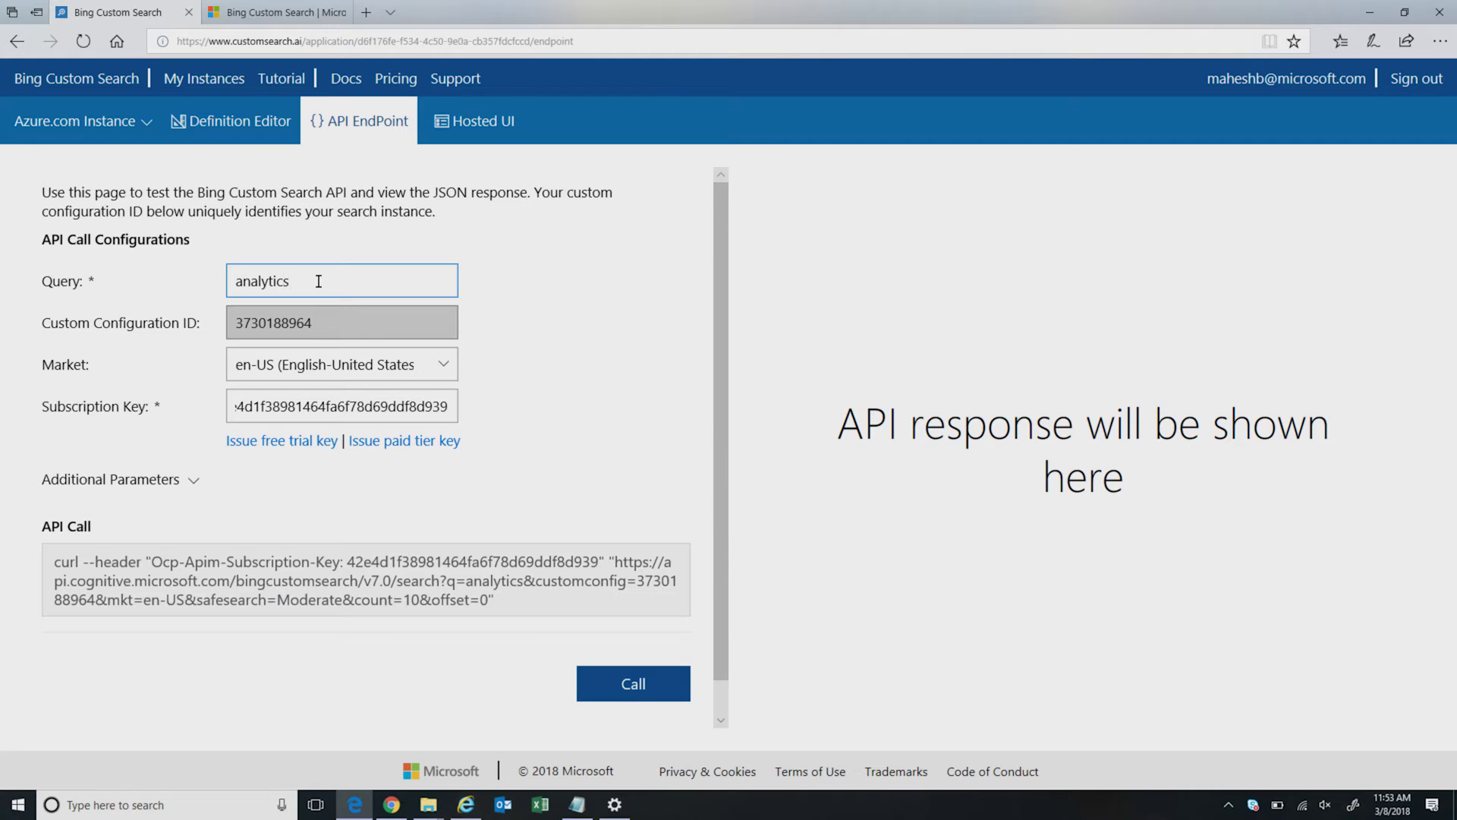
left_click(632, 683)
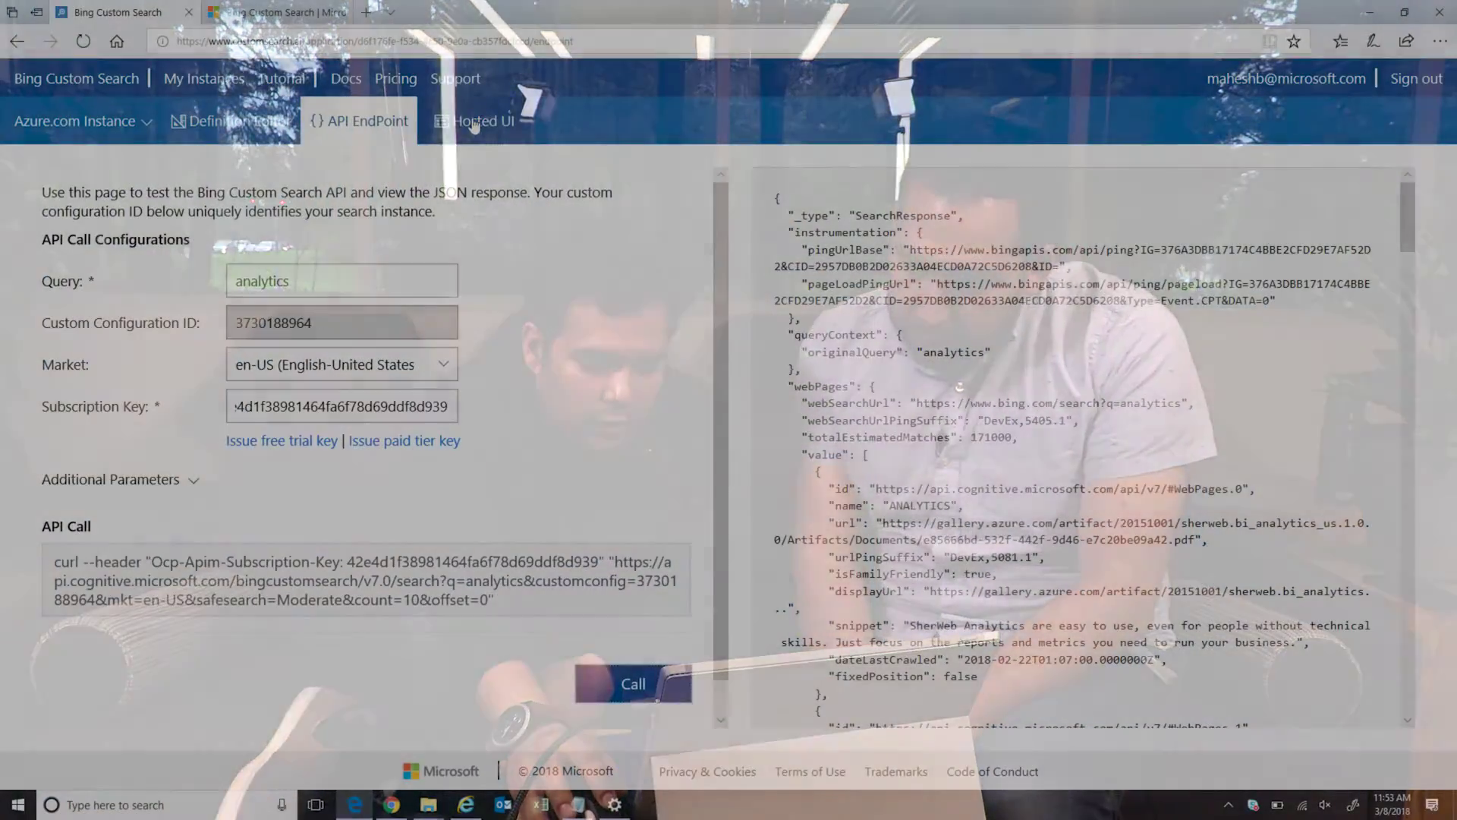
Step: Open the Hosted UI configuration, preview the other two layouts, and select the first layout with the search box above the results
left_click(483, 130)
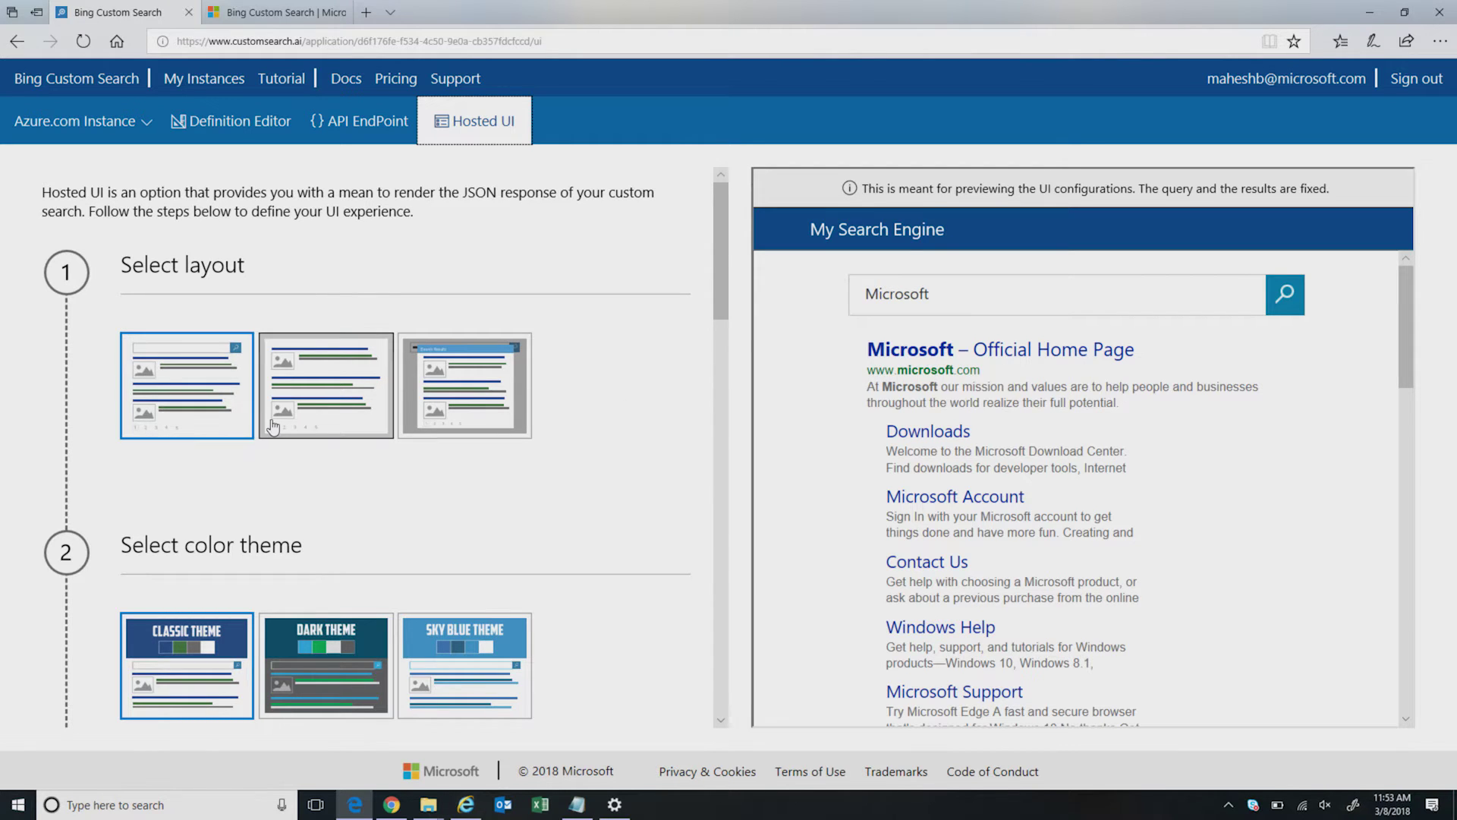
left_click(357, 416)
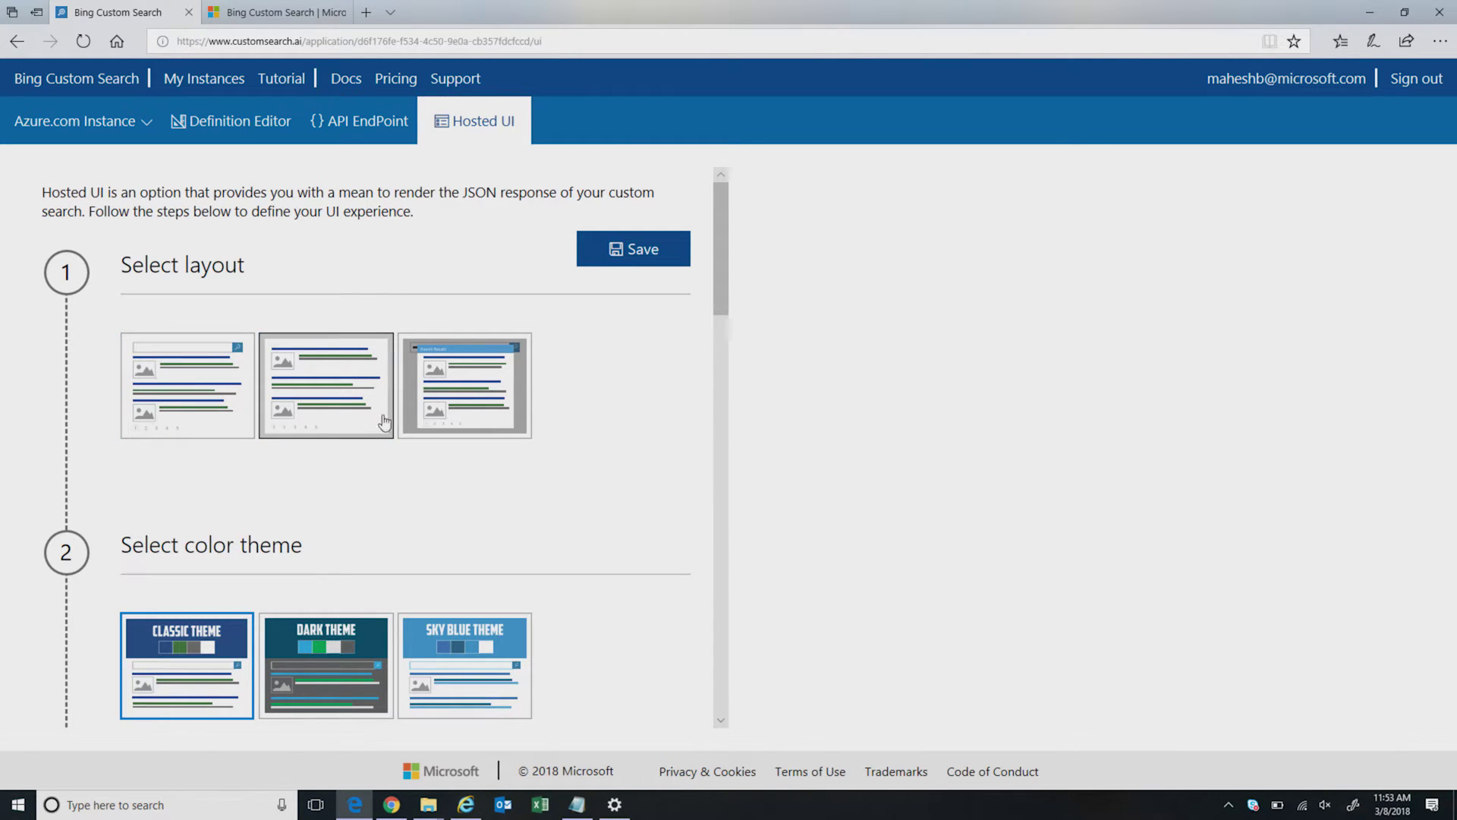
left_click(444, 422)
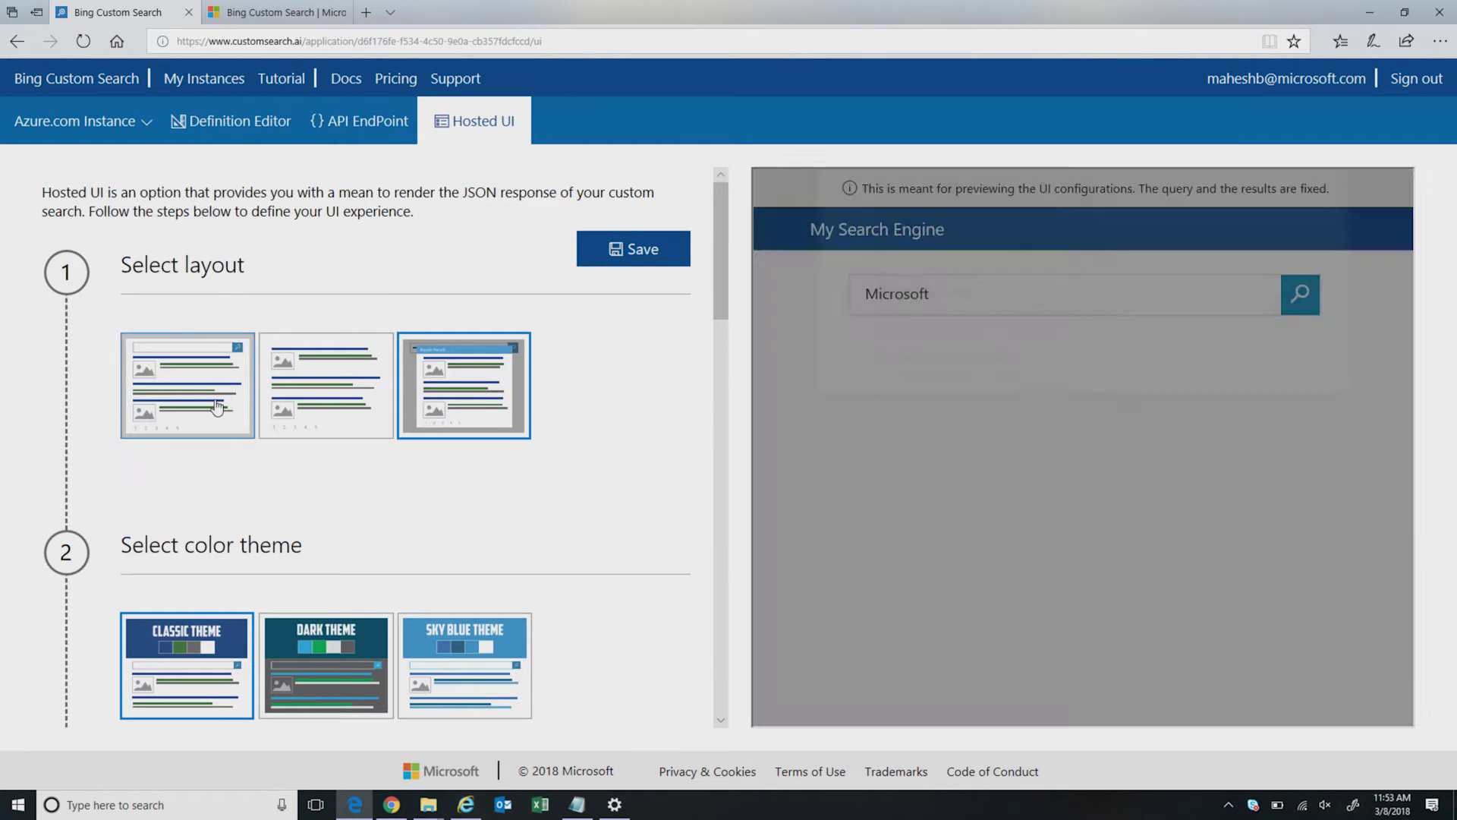
left_click(220, 413)
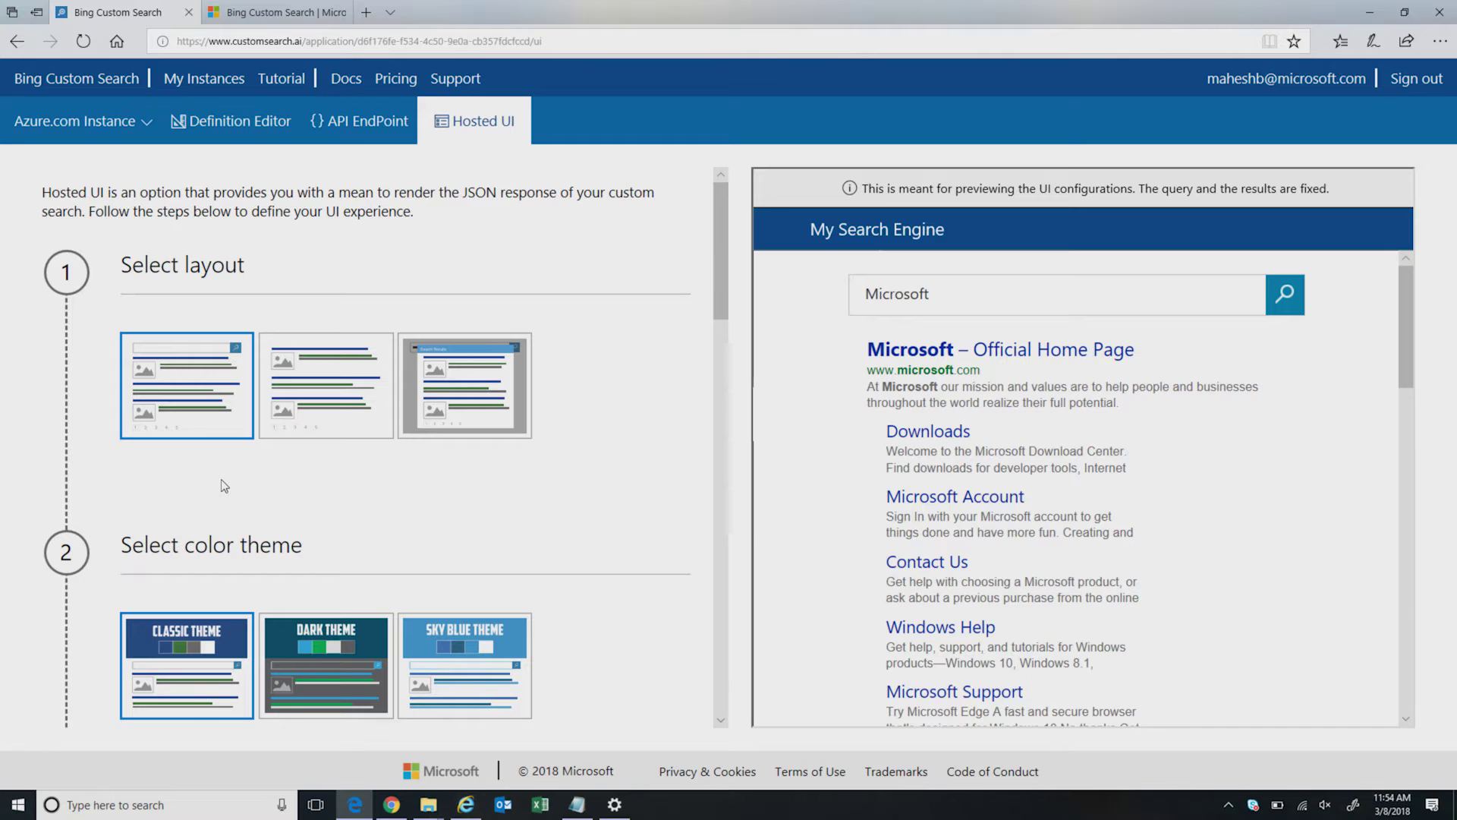
Step: Preview the Dark and Sky Blue color themes, ending with the Classic theme selected
scroll(412, 504, "down", 1)
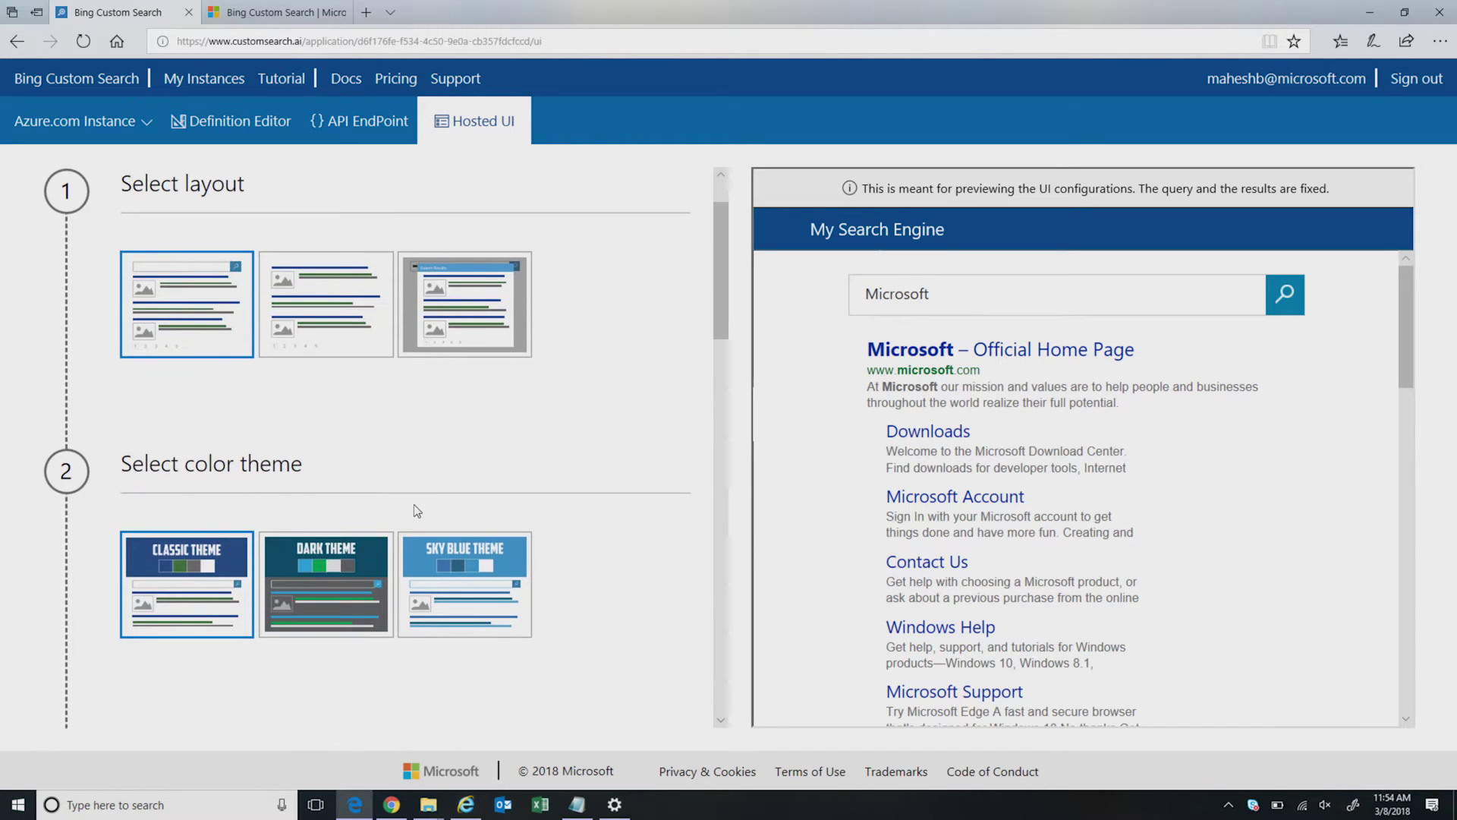
scroll(390, 656, "down", 1)
left_click(341, 509)
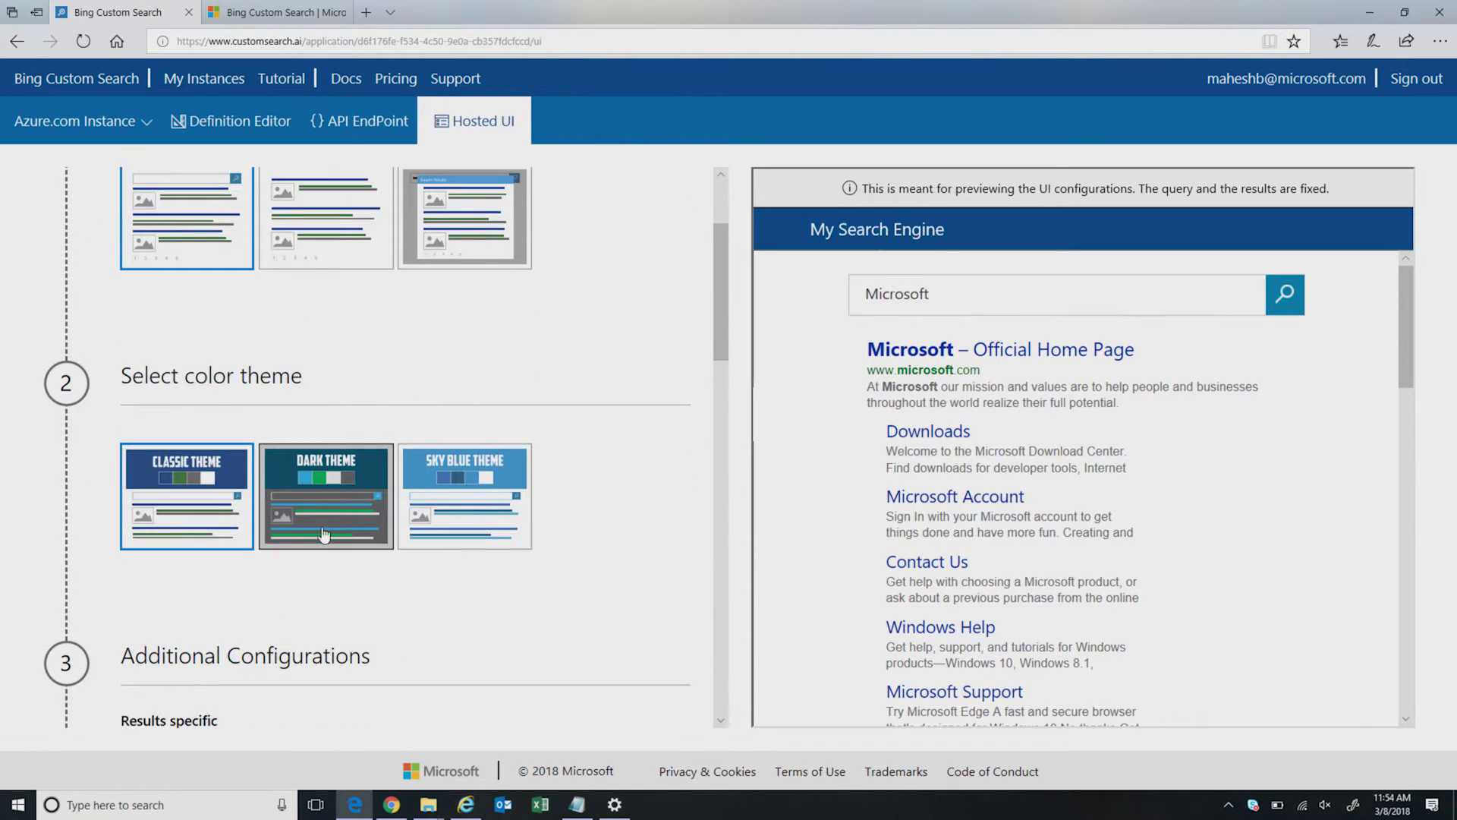
left_click(438, 520)
left_click(146, 527)
Step: Replace the search box text placeholder with "Azure.com Search" in the additional configurations
scroll(355, 573, "down", 2)
left_click(440, 605)
left_click_drag(439, 606, 315, 603)
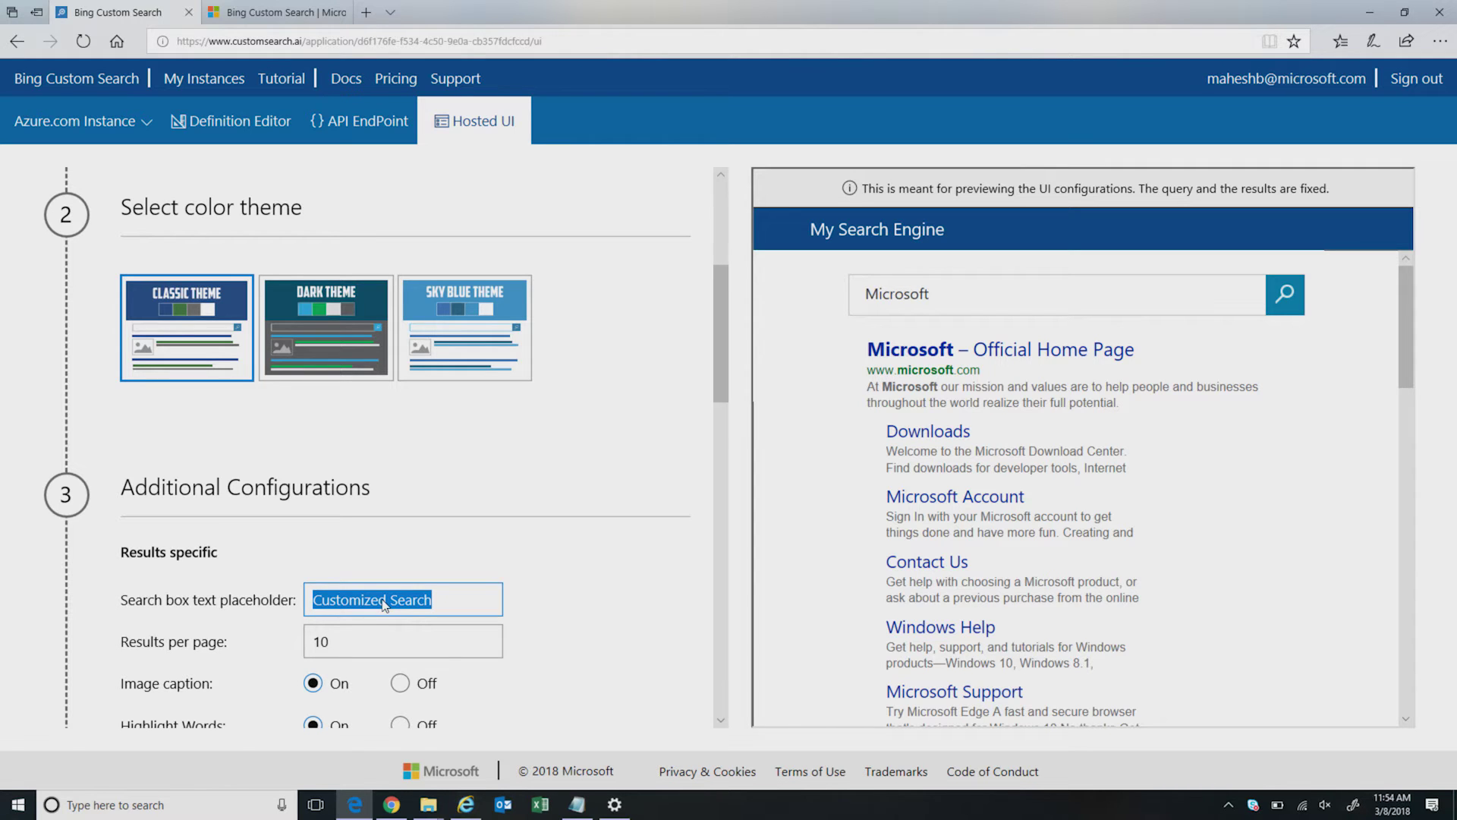
key("BackSpace")
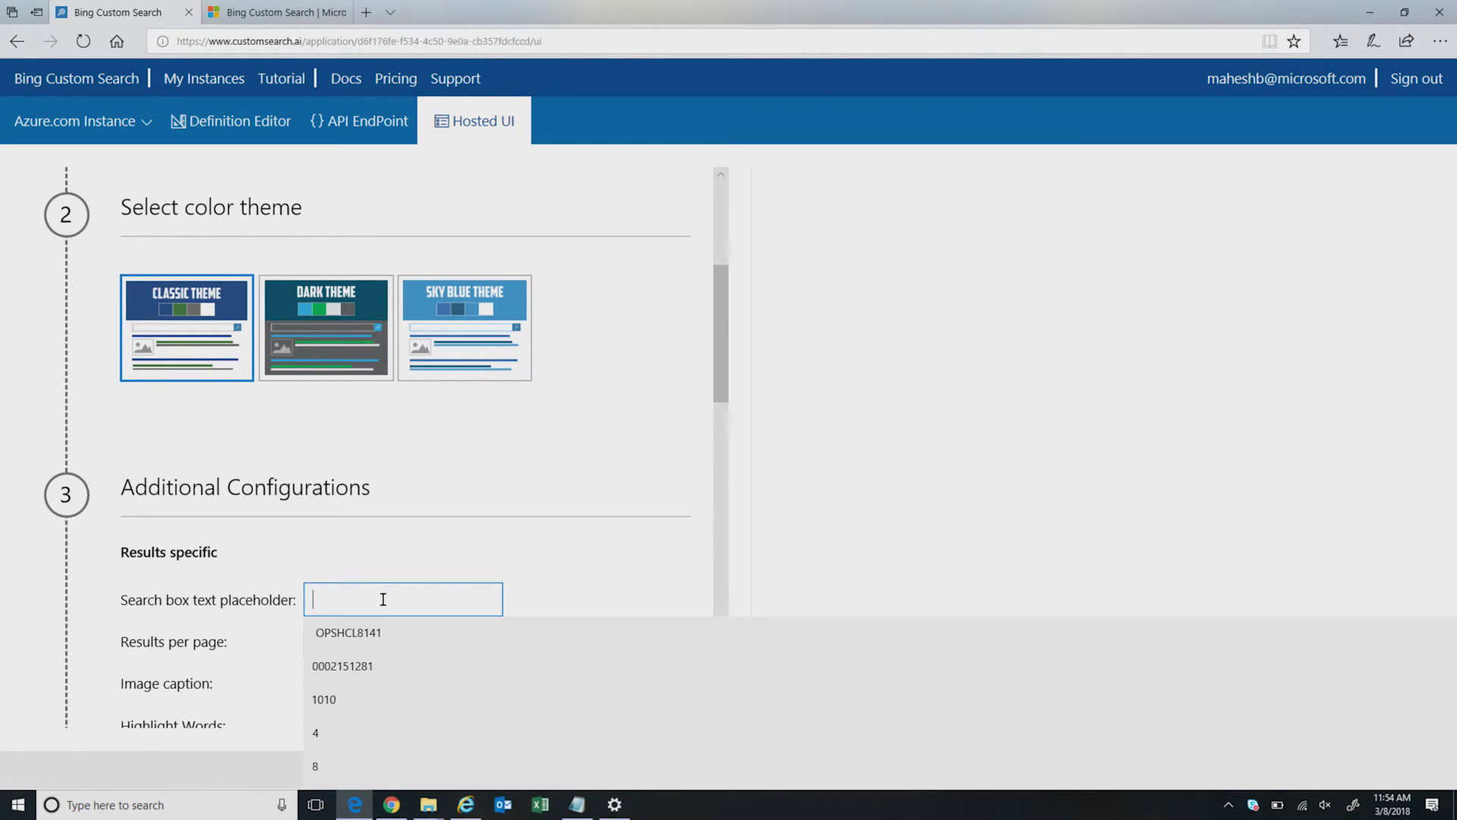
type("Azure")
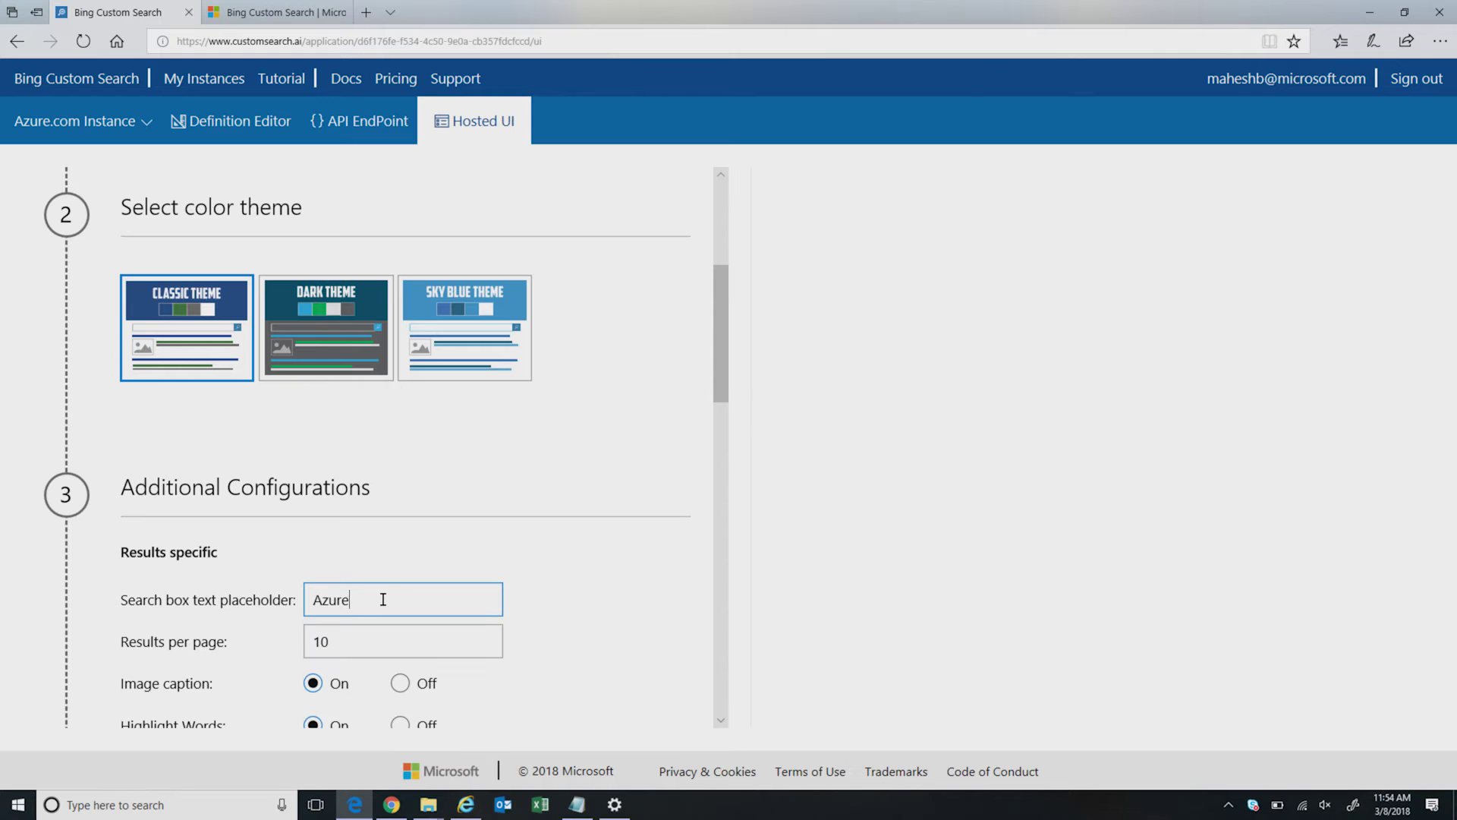
type("M")
key("BackSpace")
key("BackSpace")
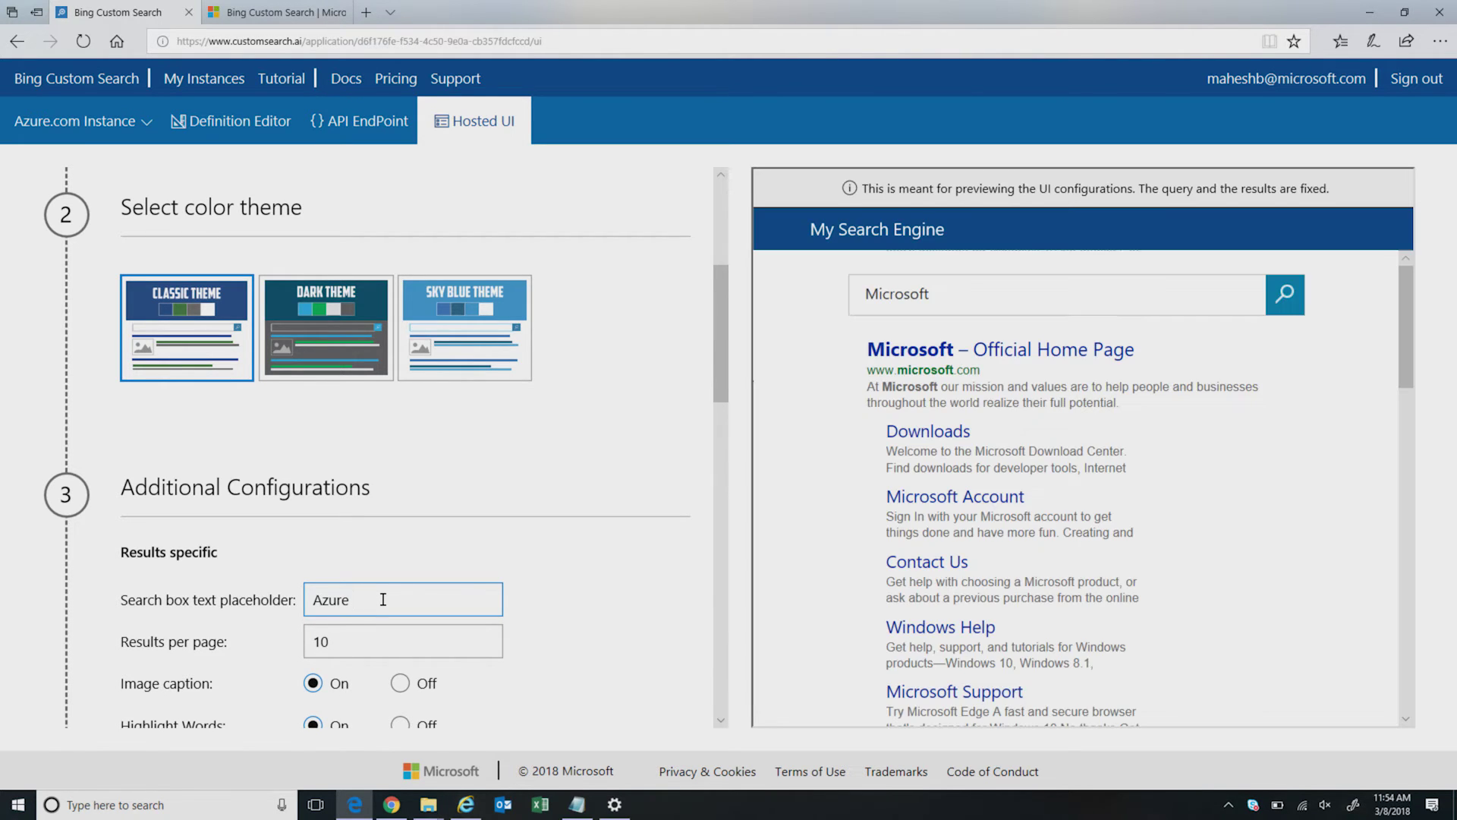
type(".com Search")
Step: Set the results per page to 7
double_click(363, 635)
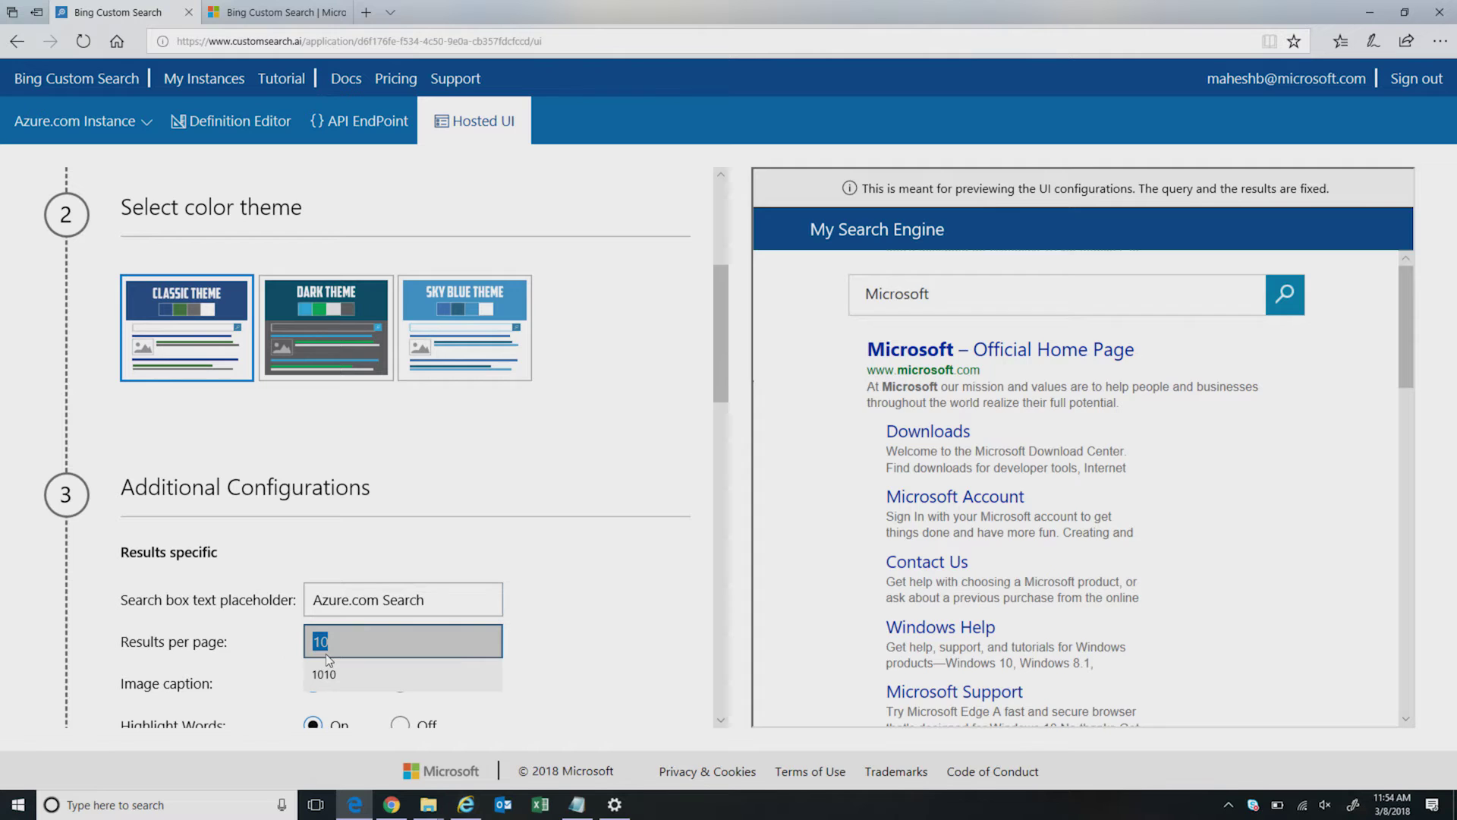
key("BackSpace")
type("7")
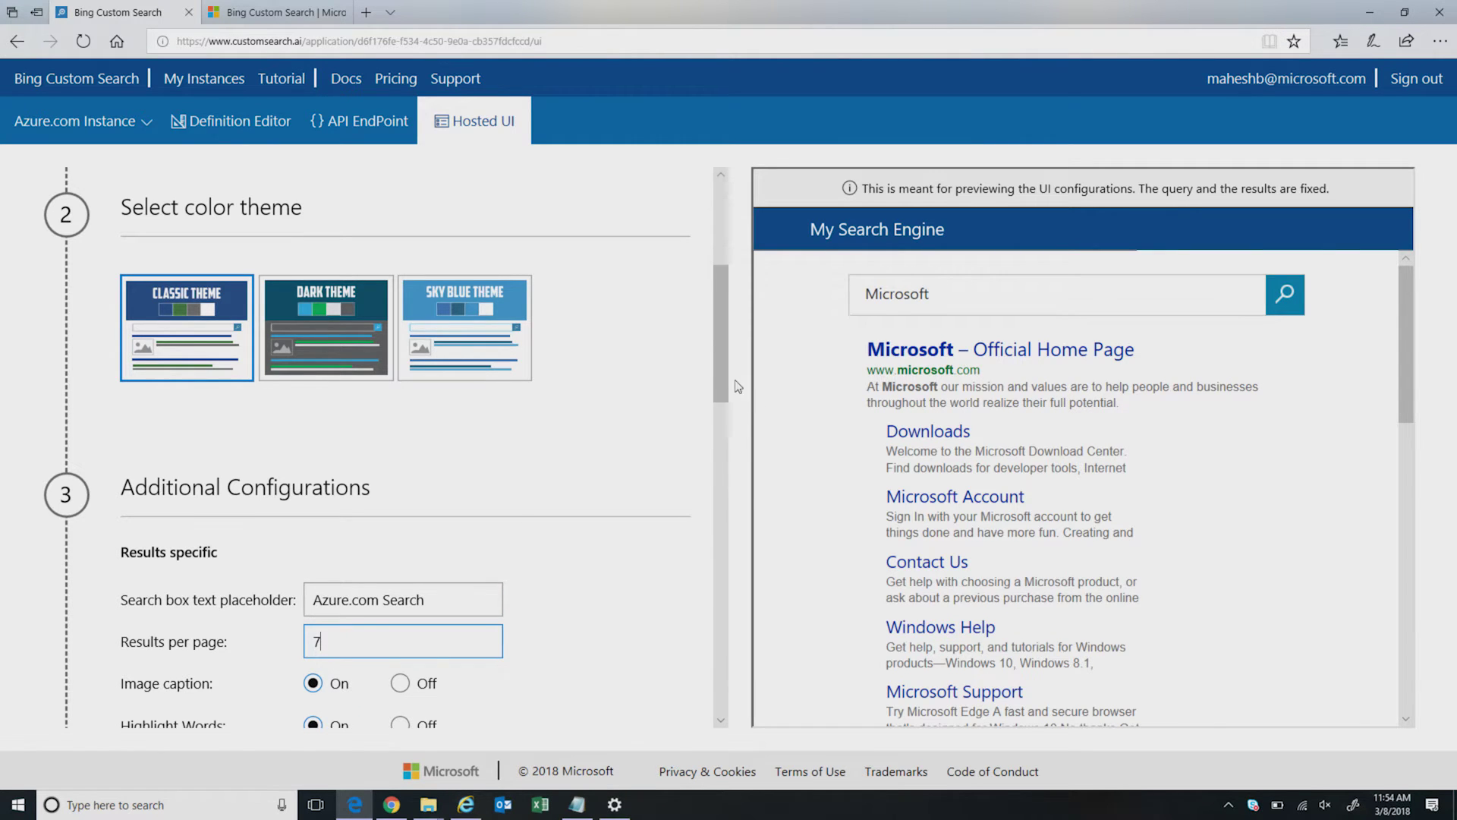
Step: Change the page title of the HTML endpoint to "Search Azure.com"
left_click_drag(725, 392, 730, 467)
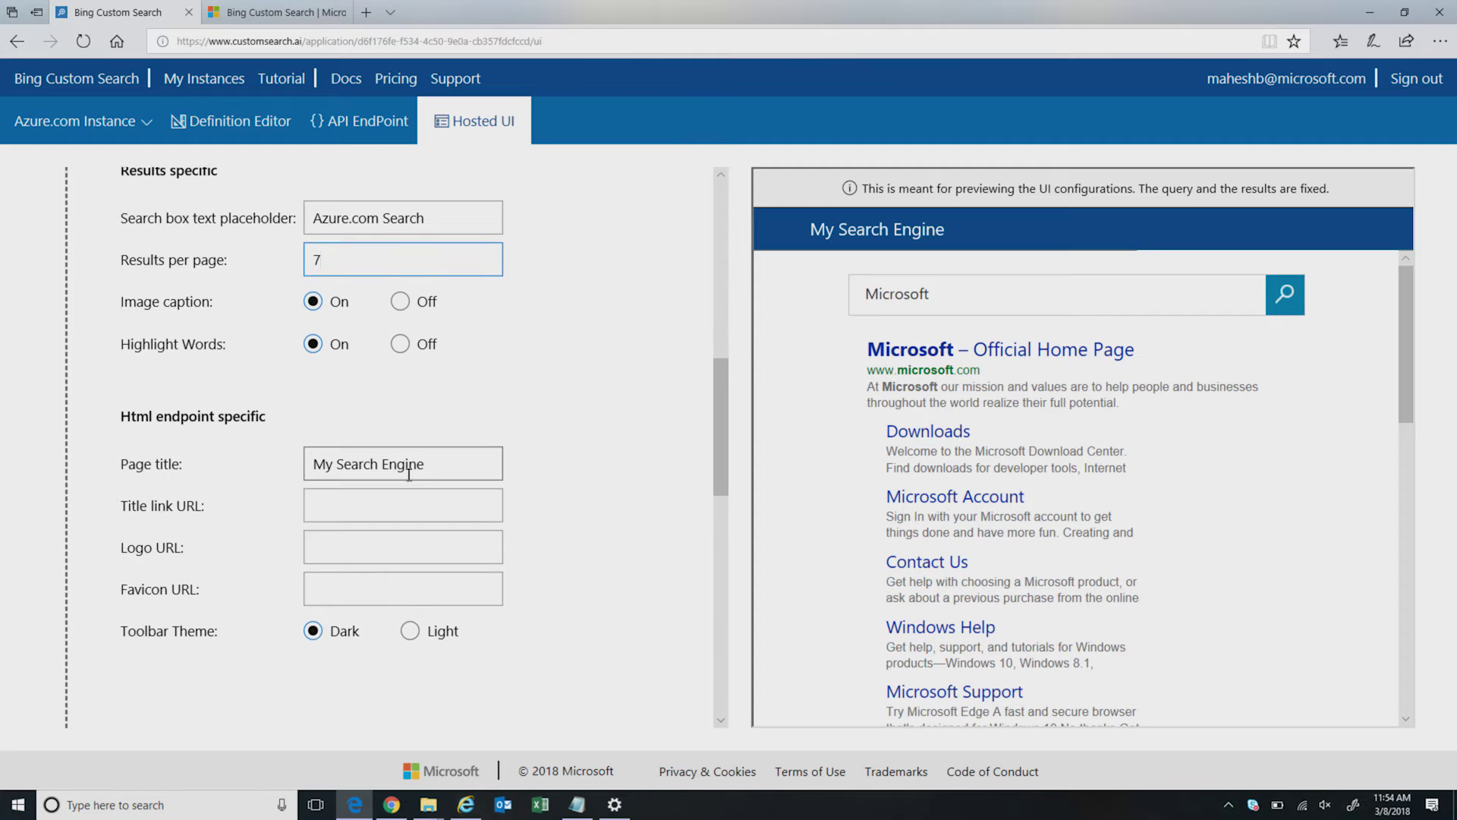
left_click_drag(434, 464, 318, 476)
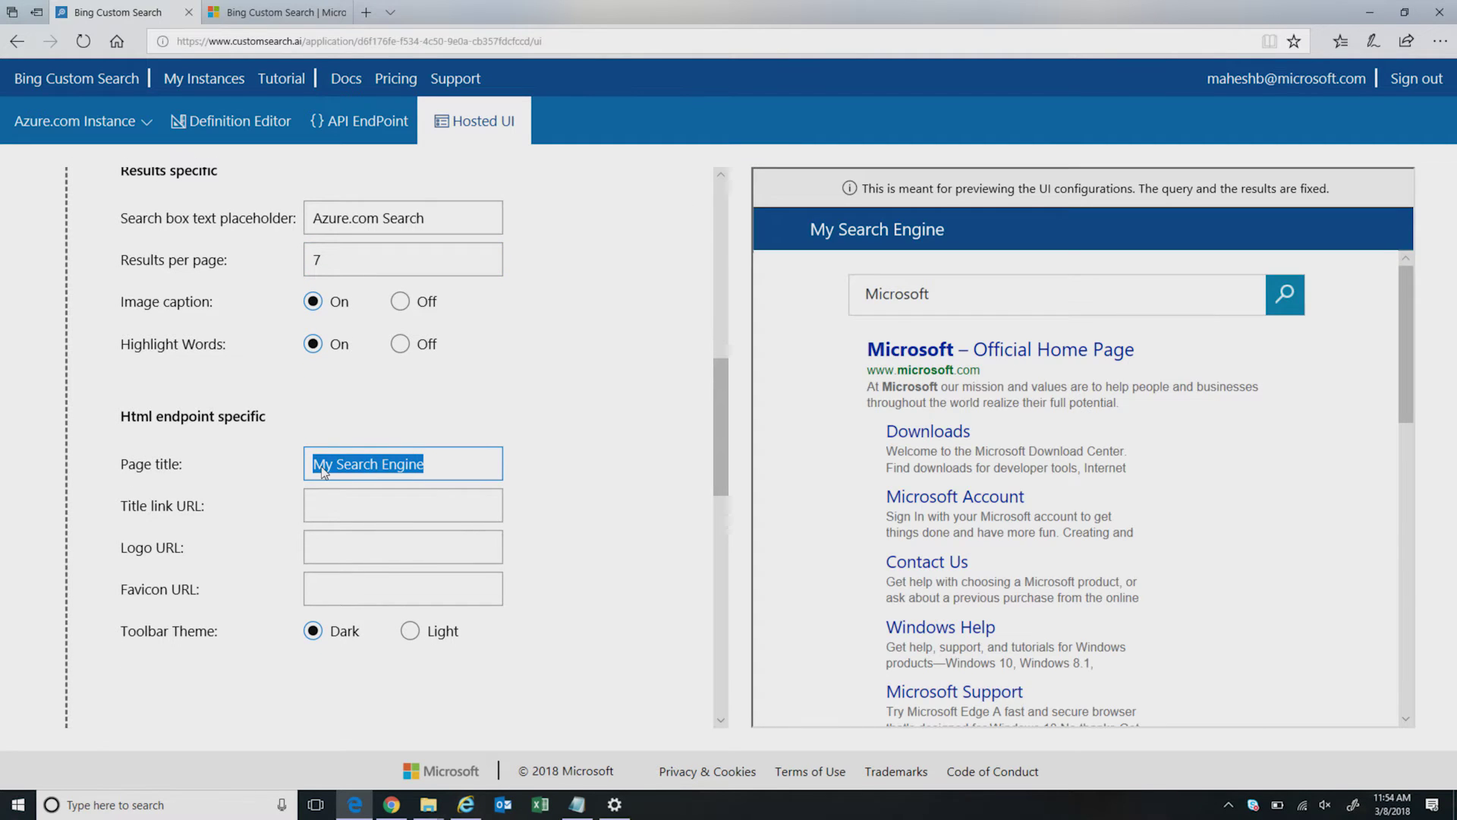
key("BackSpace")
type("Search")
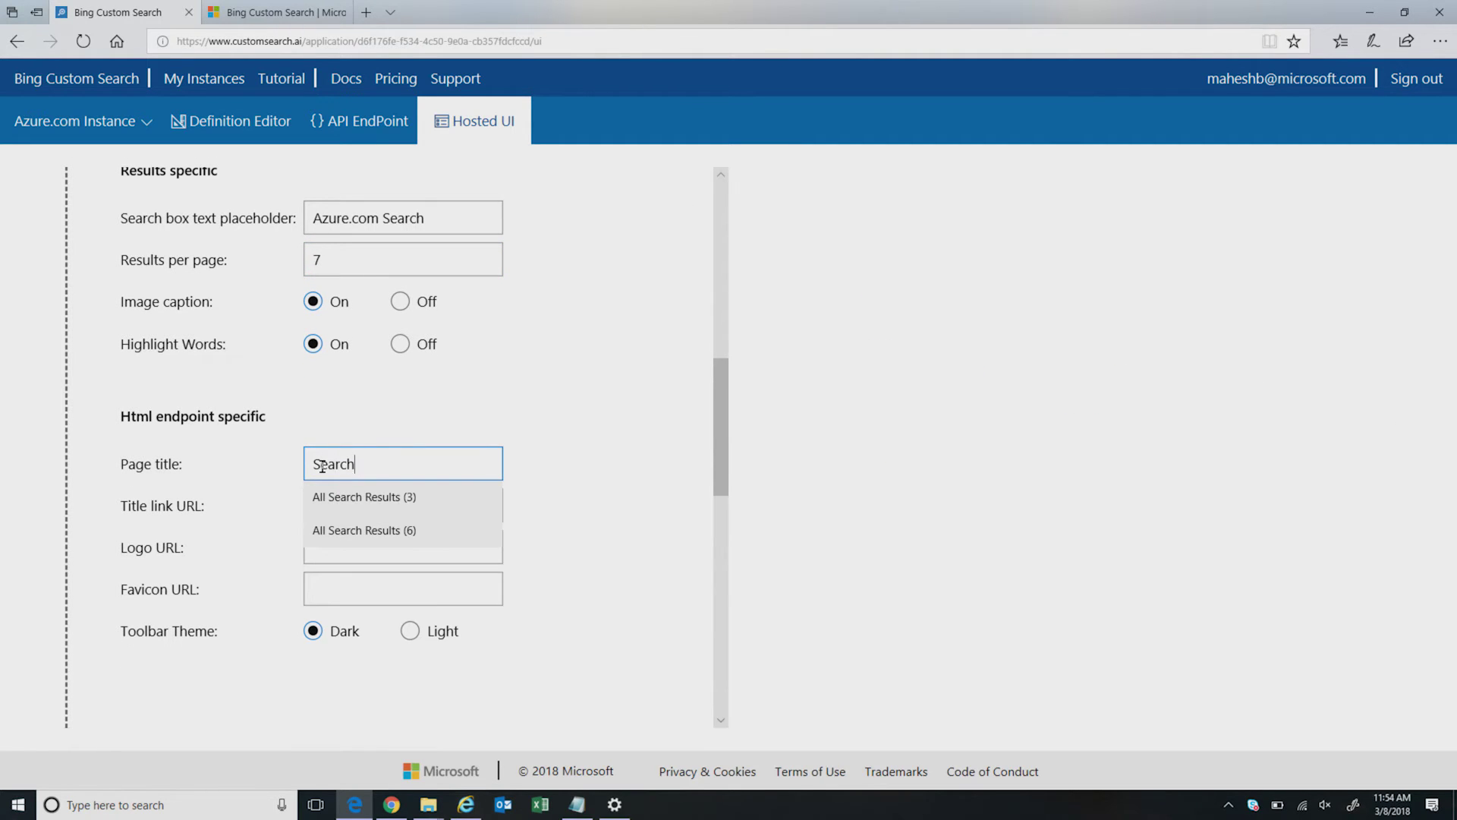
type(" Azure.com")
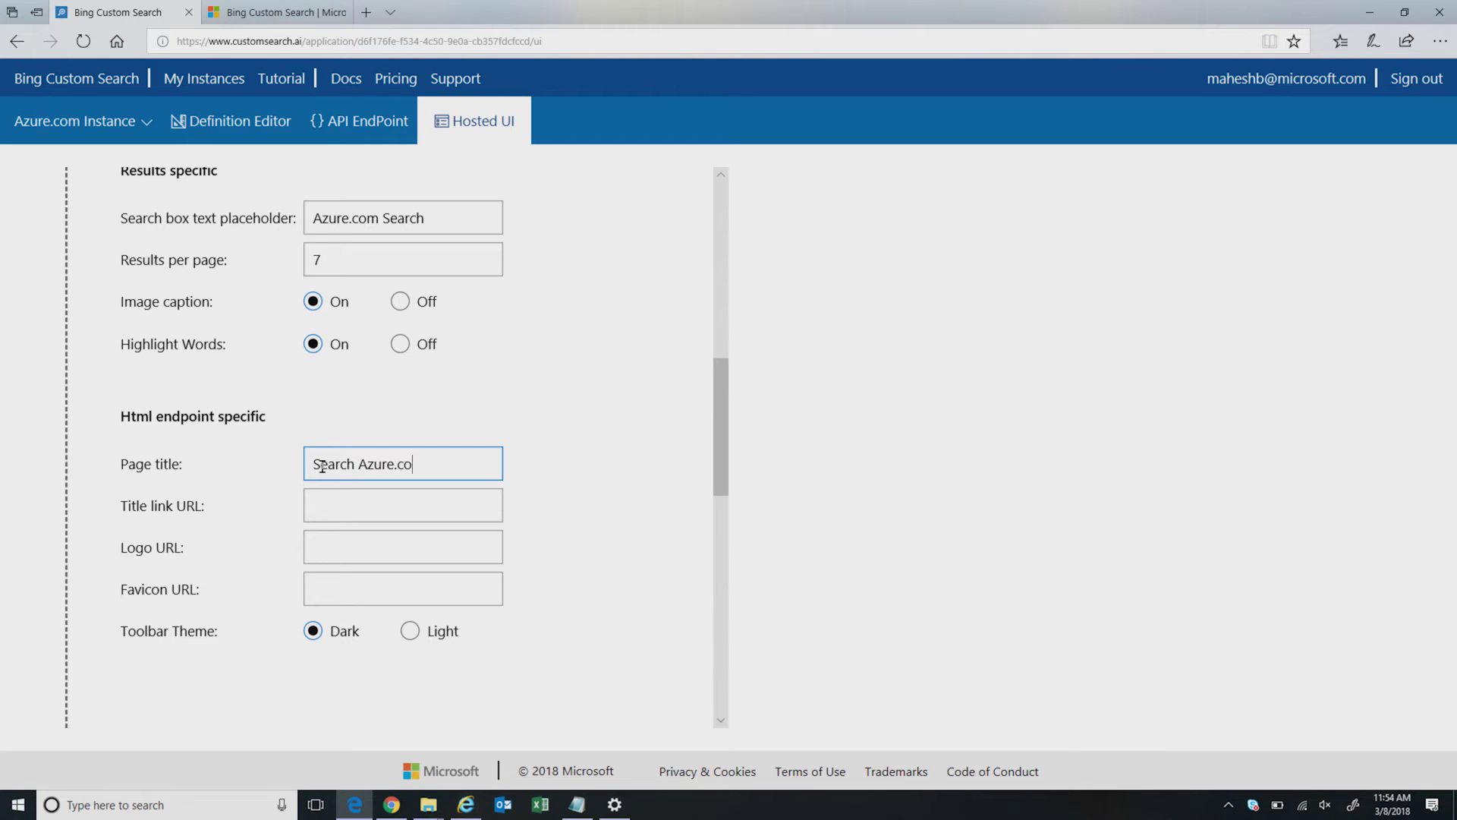
left_click(346, 548)
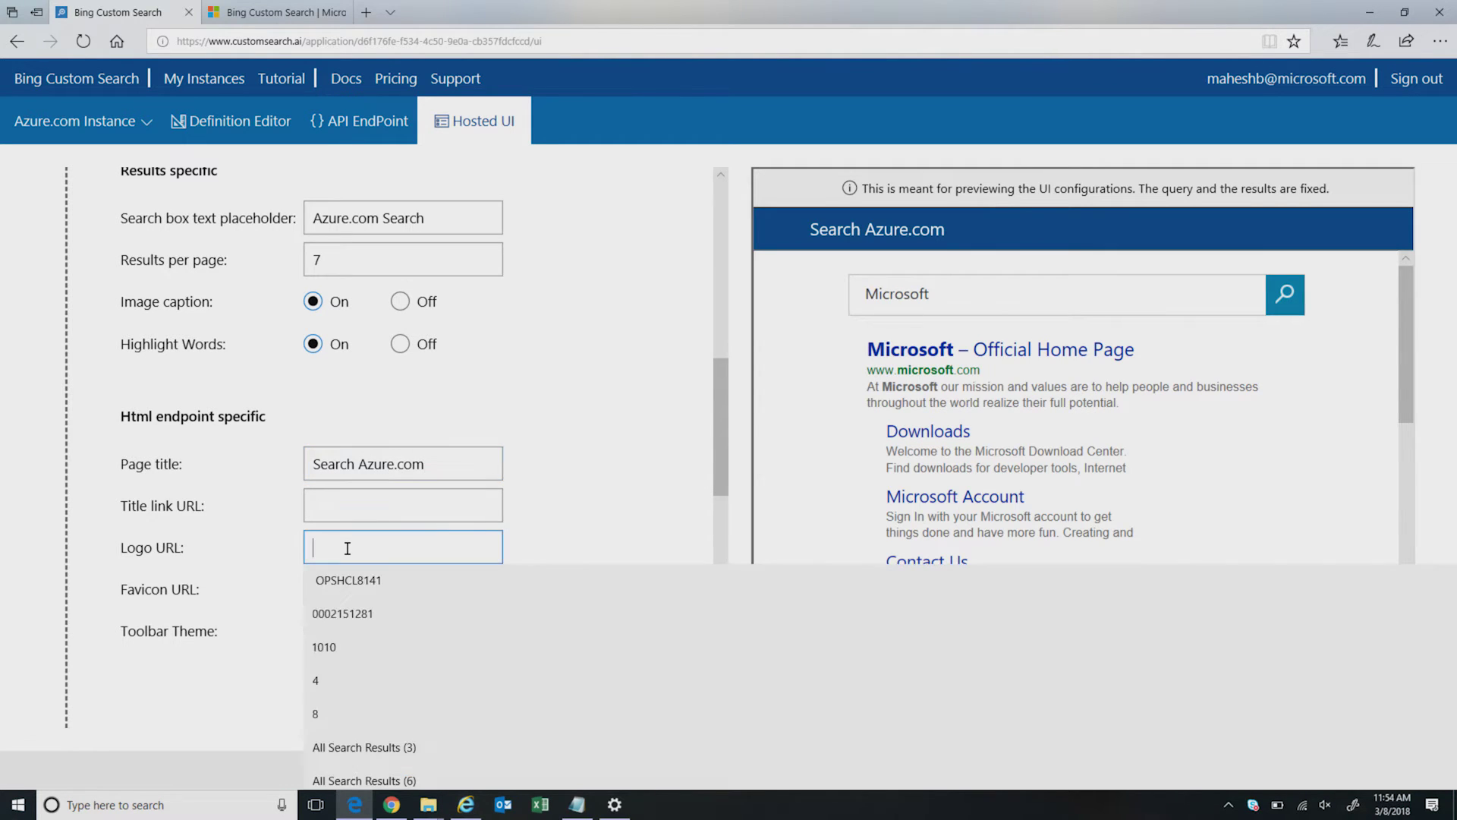
left_click(402, 509)
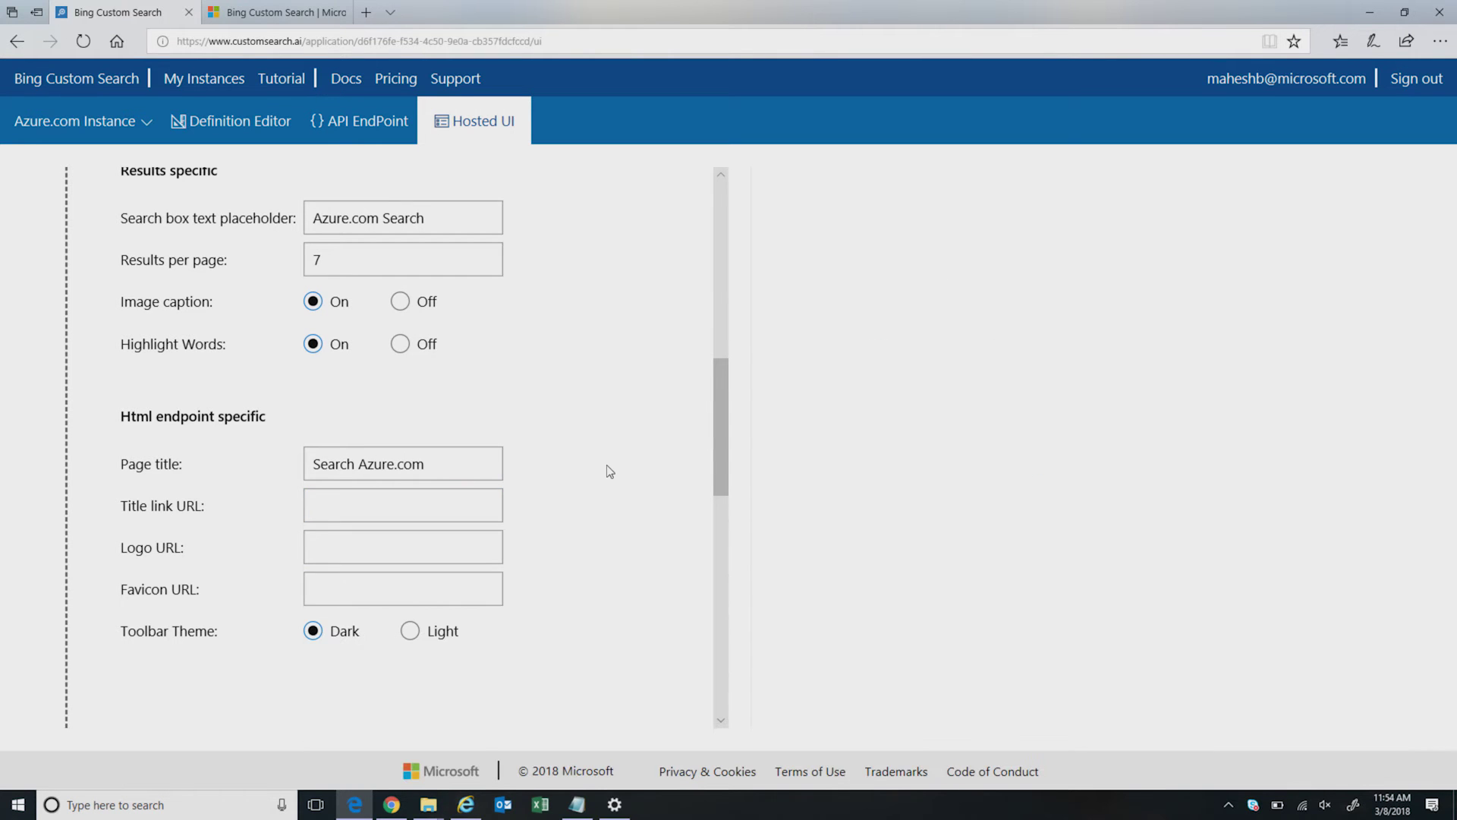
left_click(578, 805)
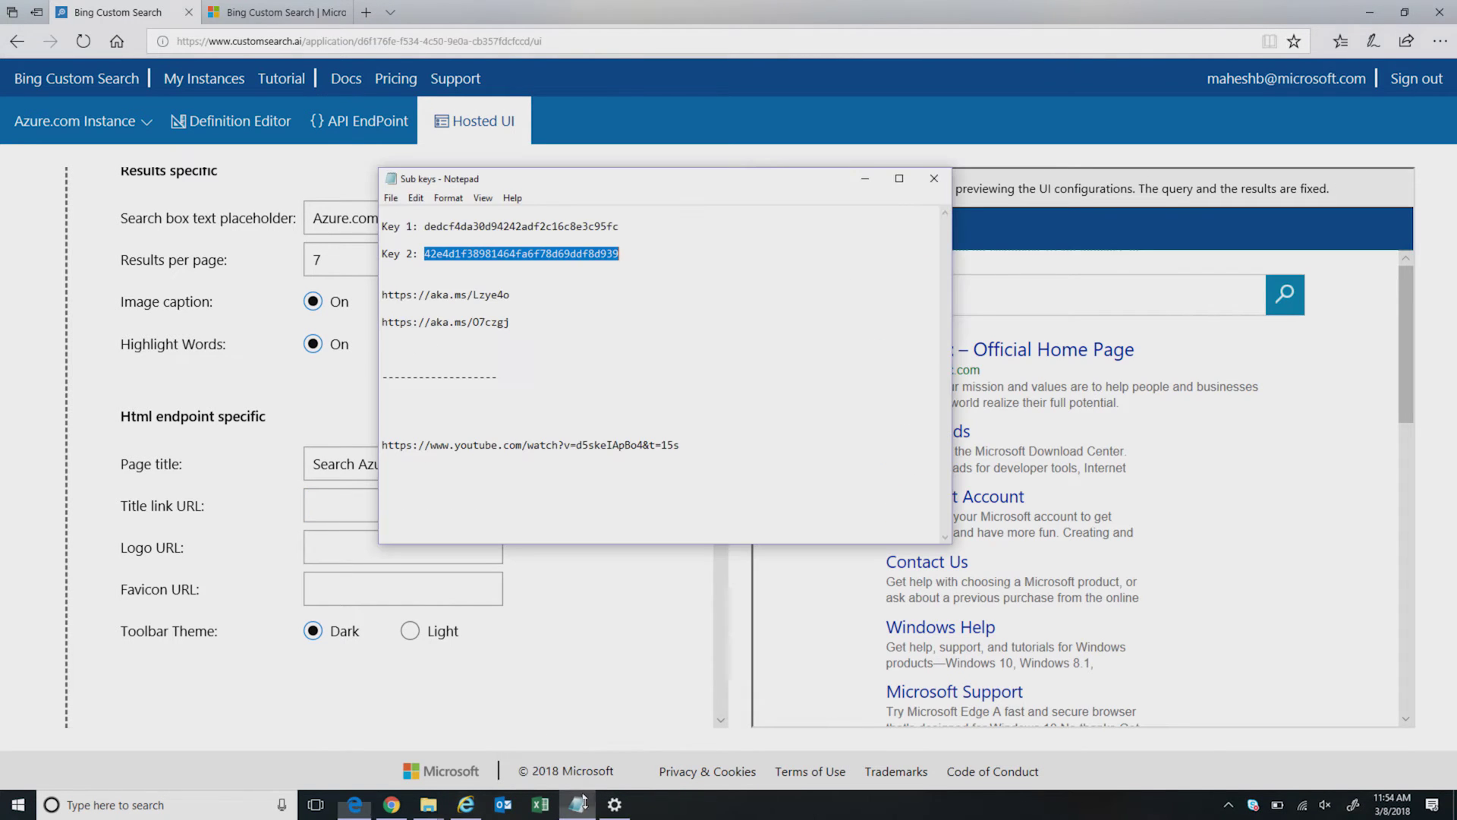
left_click_drag(510, 294, 376, 295)
key("ctrl+c")
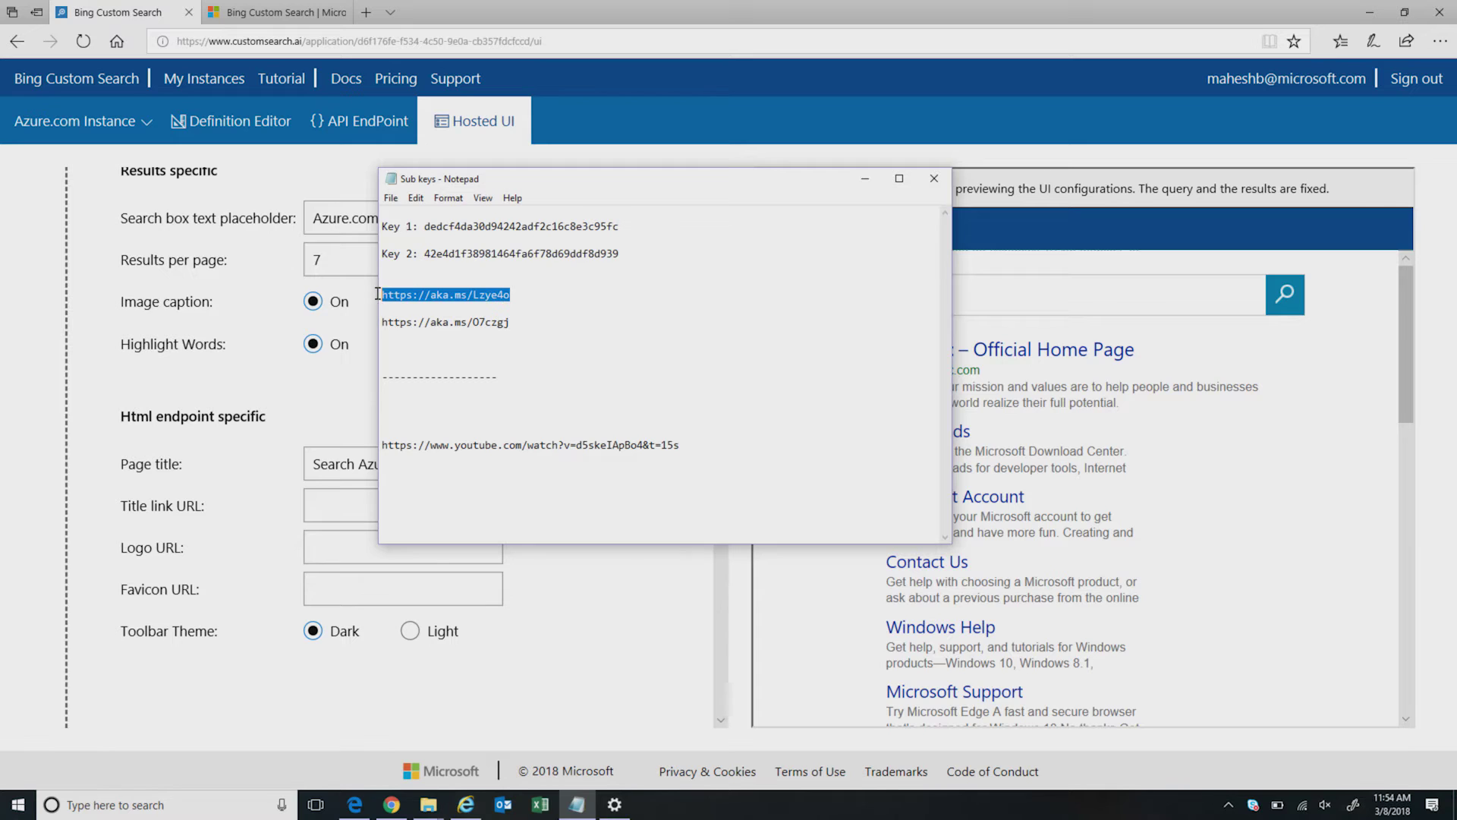
left_click(334, 430)
left_click(333, 551)
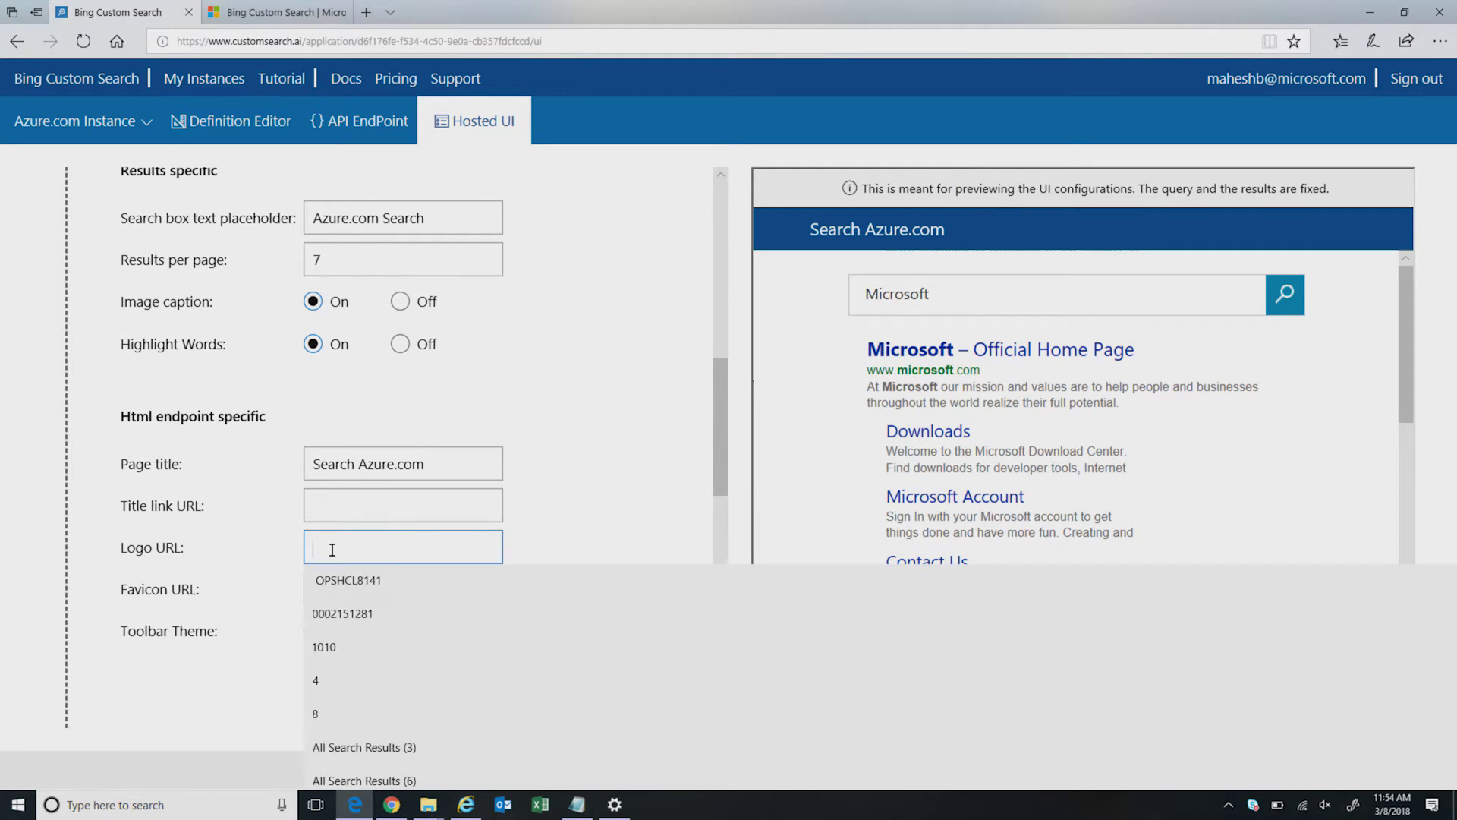
key("ctrl+v")
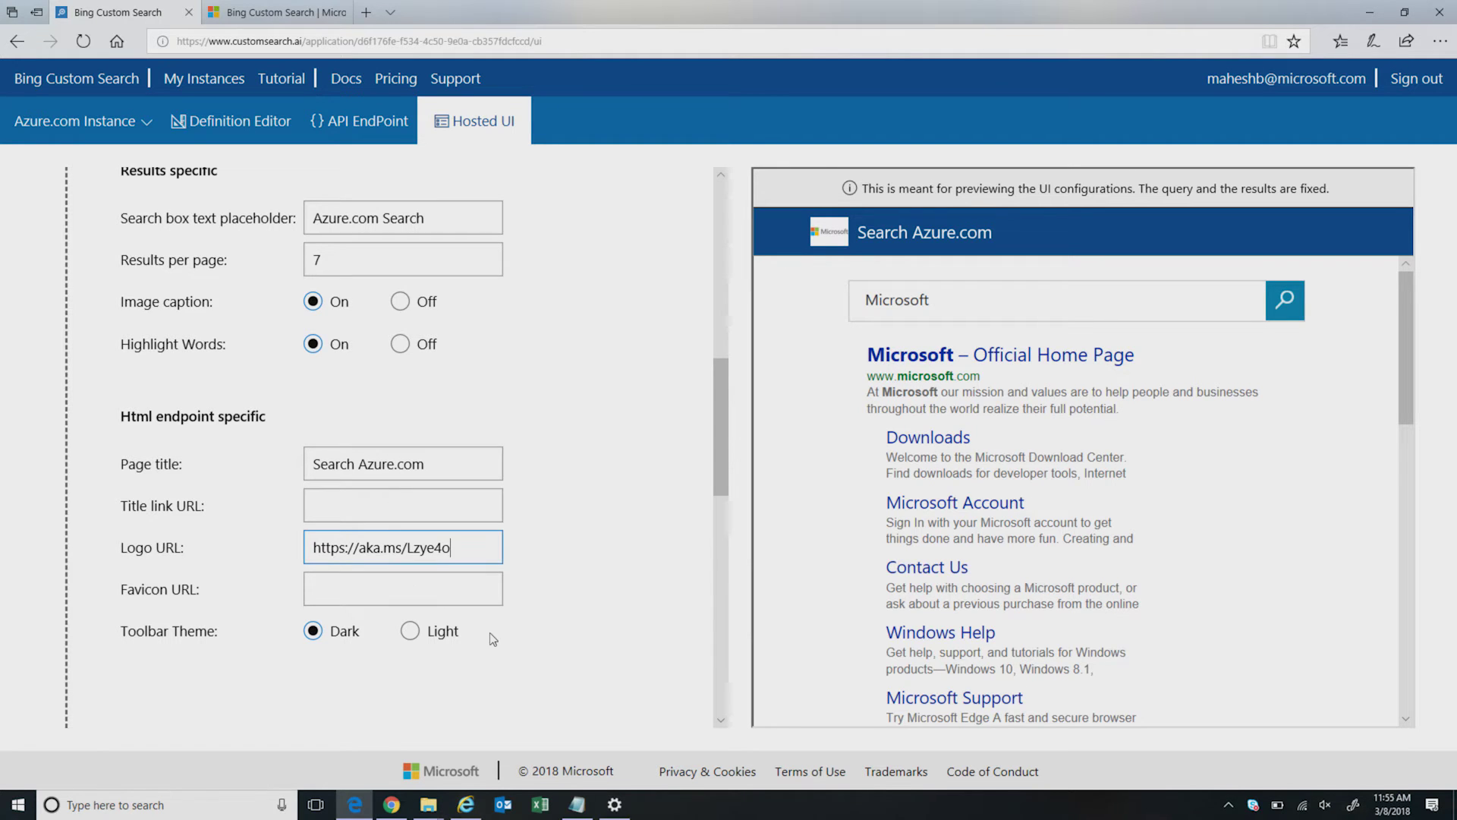
Step: Copy Key 2 from the Sub keys Notepad file, paste it as the Hosted UI subscription key, and save the configuration
scroll(670, 482, "down", 1)
scroll(332, 617, "down", 2)
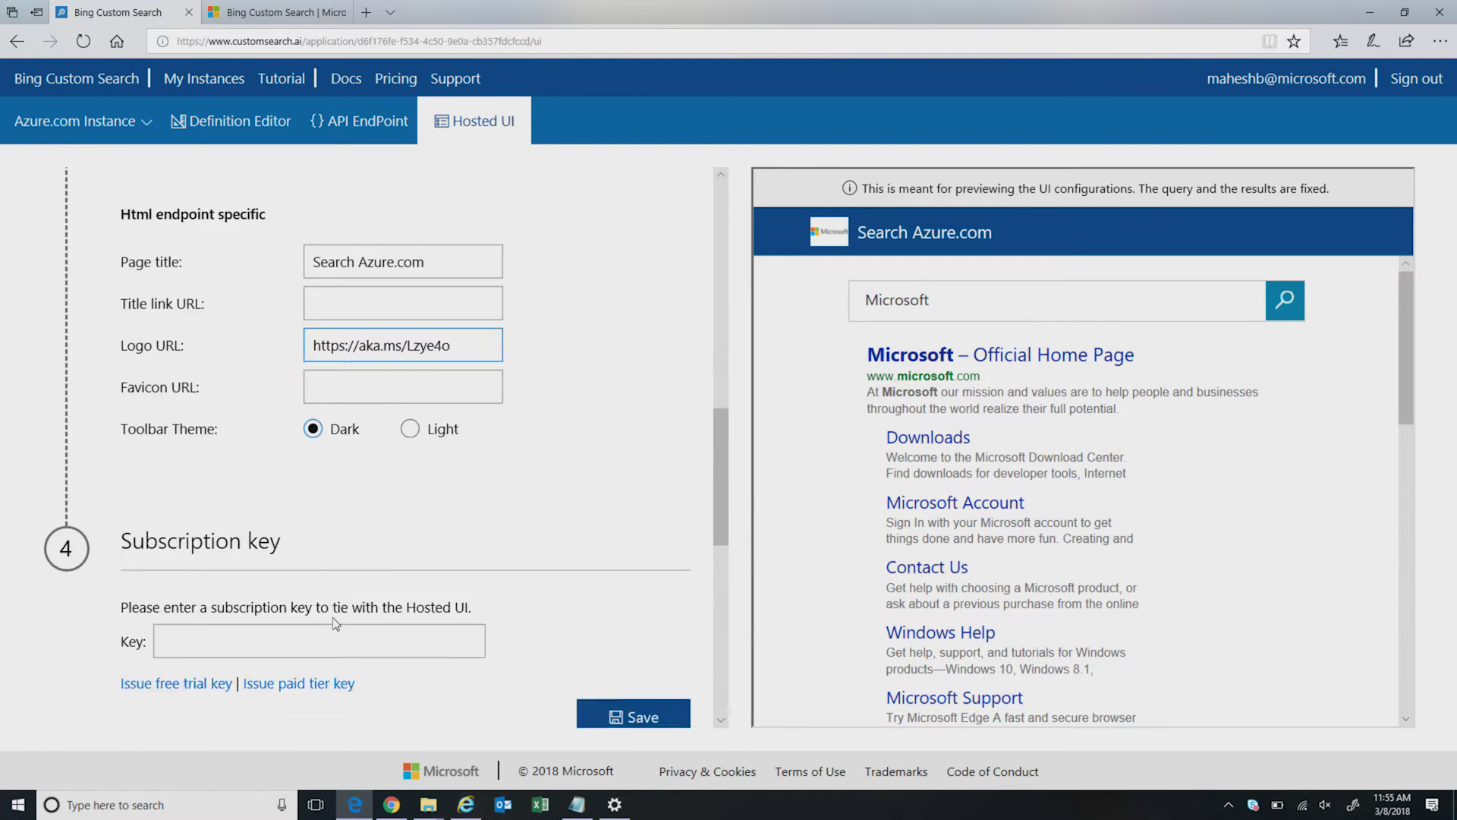
left_click(582, 809)
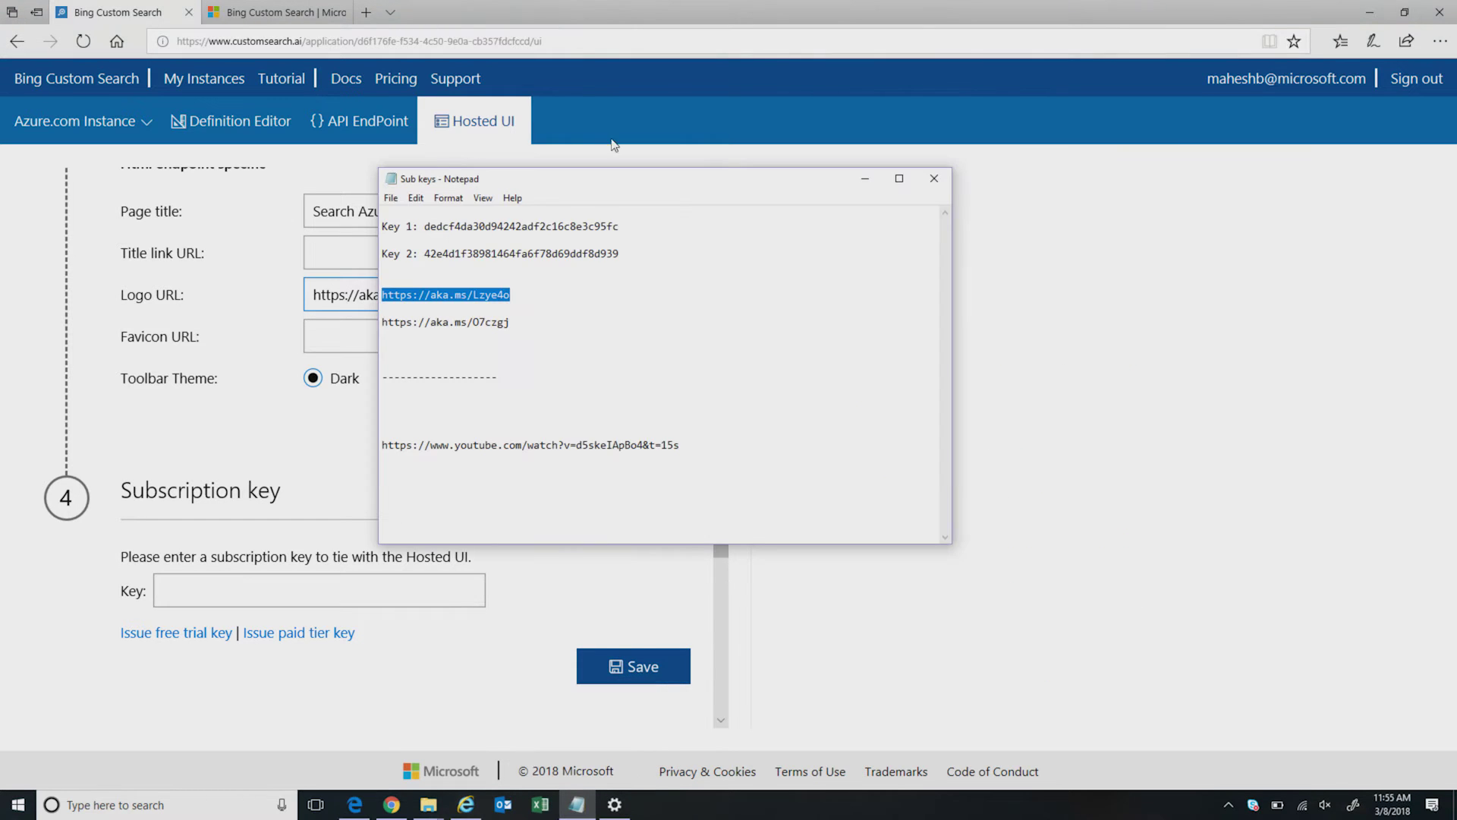
left_click(635, 260)
left_click_drag(635, 260, 424, 256)
right_click(423, 256)
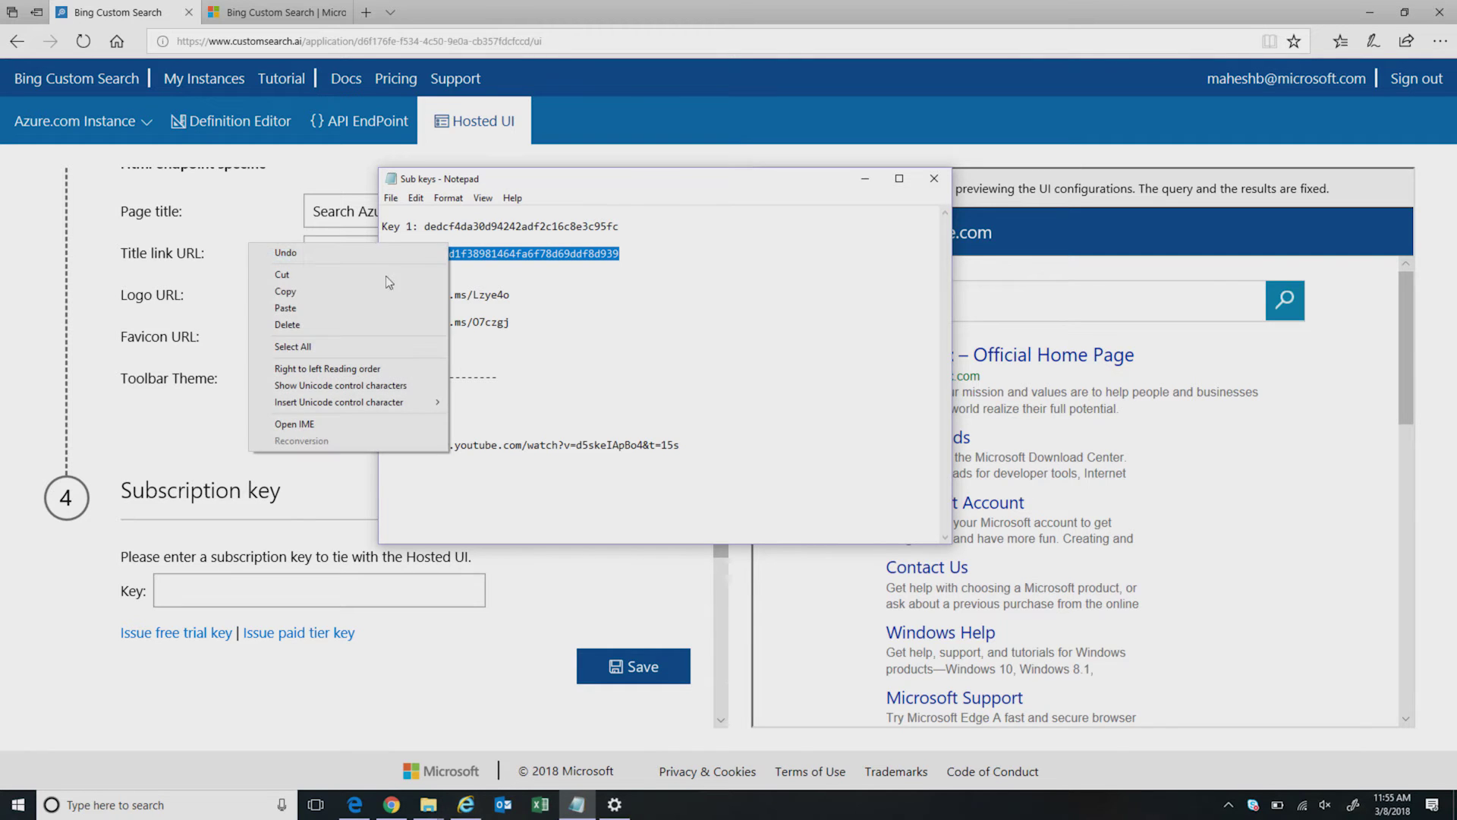
left_click(335, 292)
left_click(194, 594)
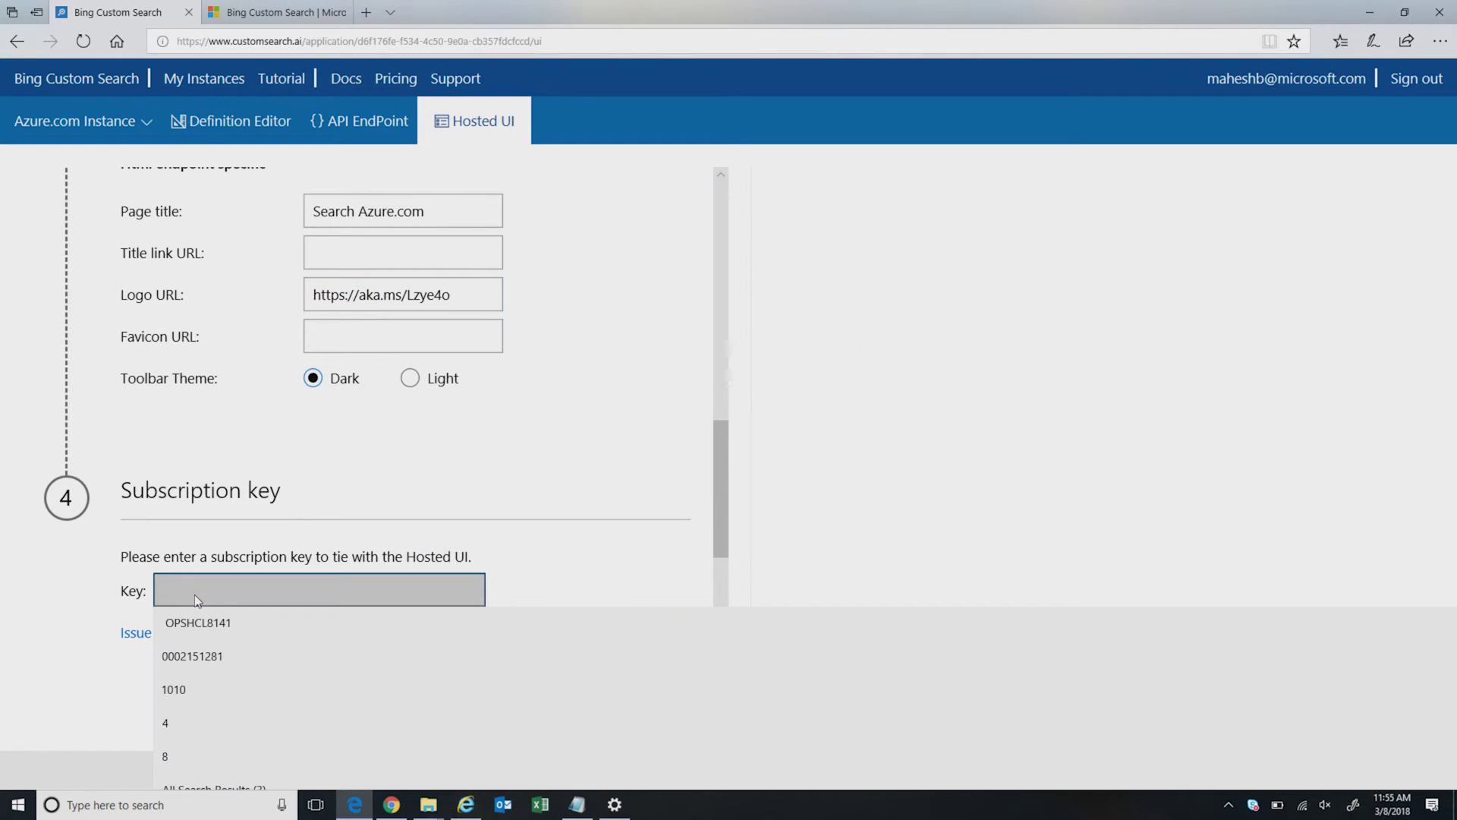
key("ctrl+v")
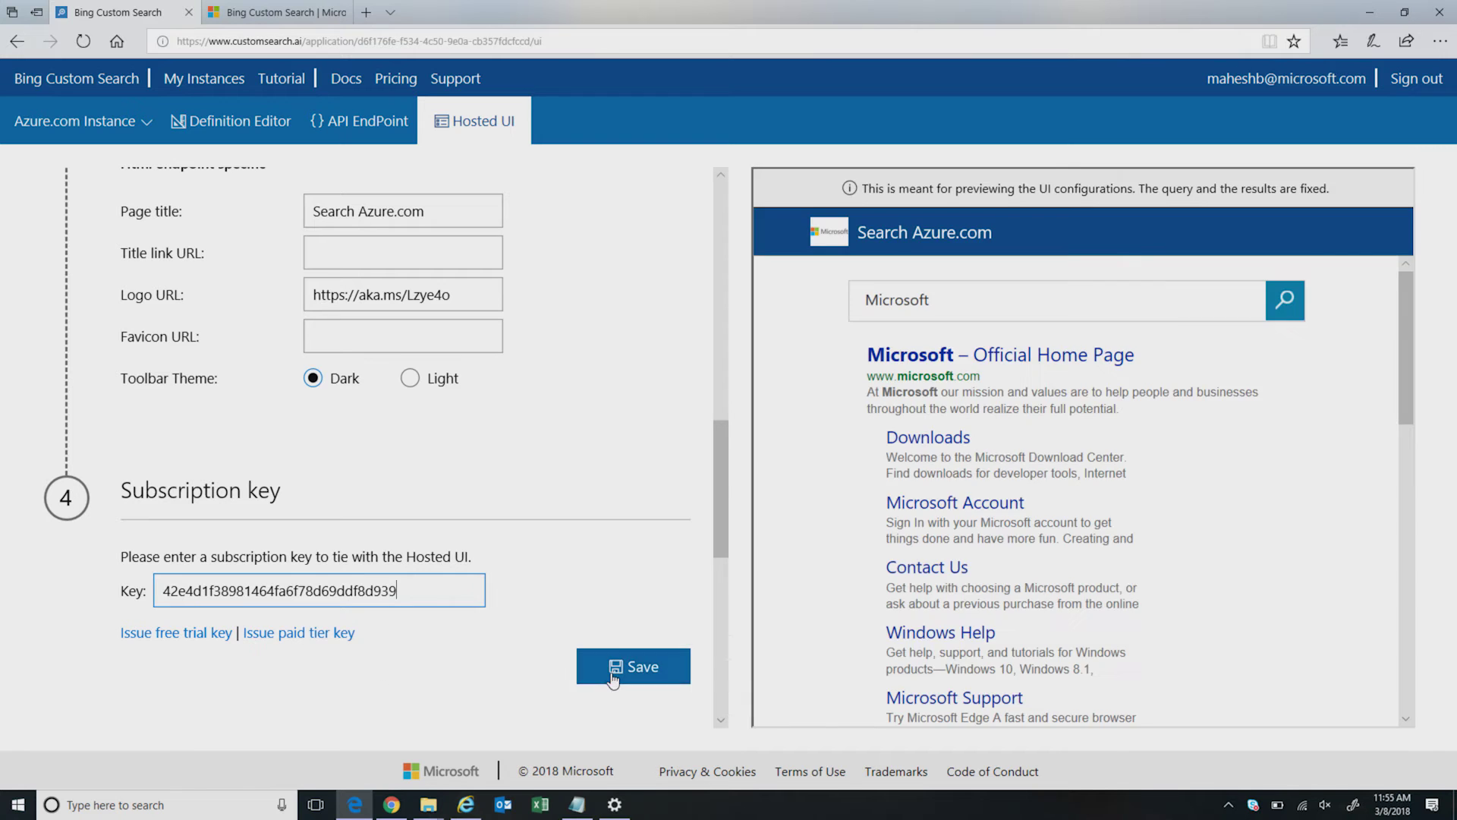
left_click(601, 667)
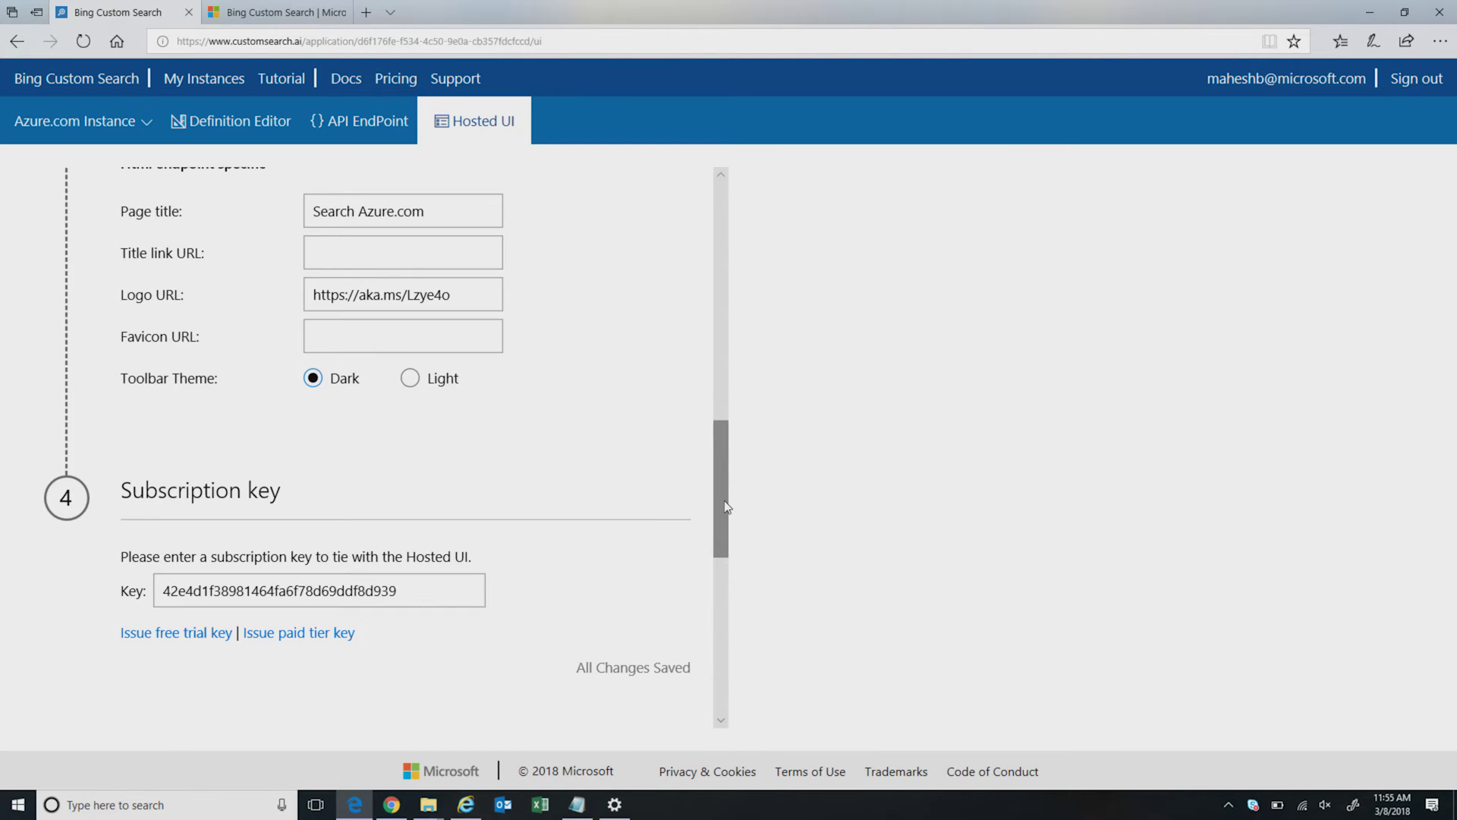
Step: Examine the customConfig parameter in the JavaScript snippet offered for integrating the customized UI
left_click_drag(726, 507, 716, 651)
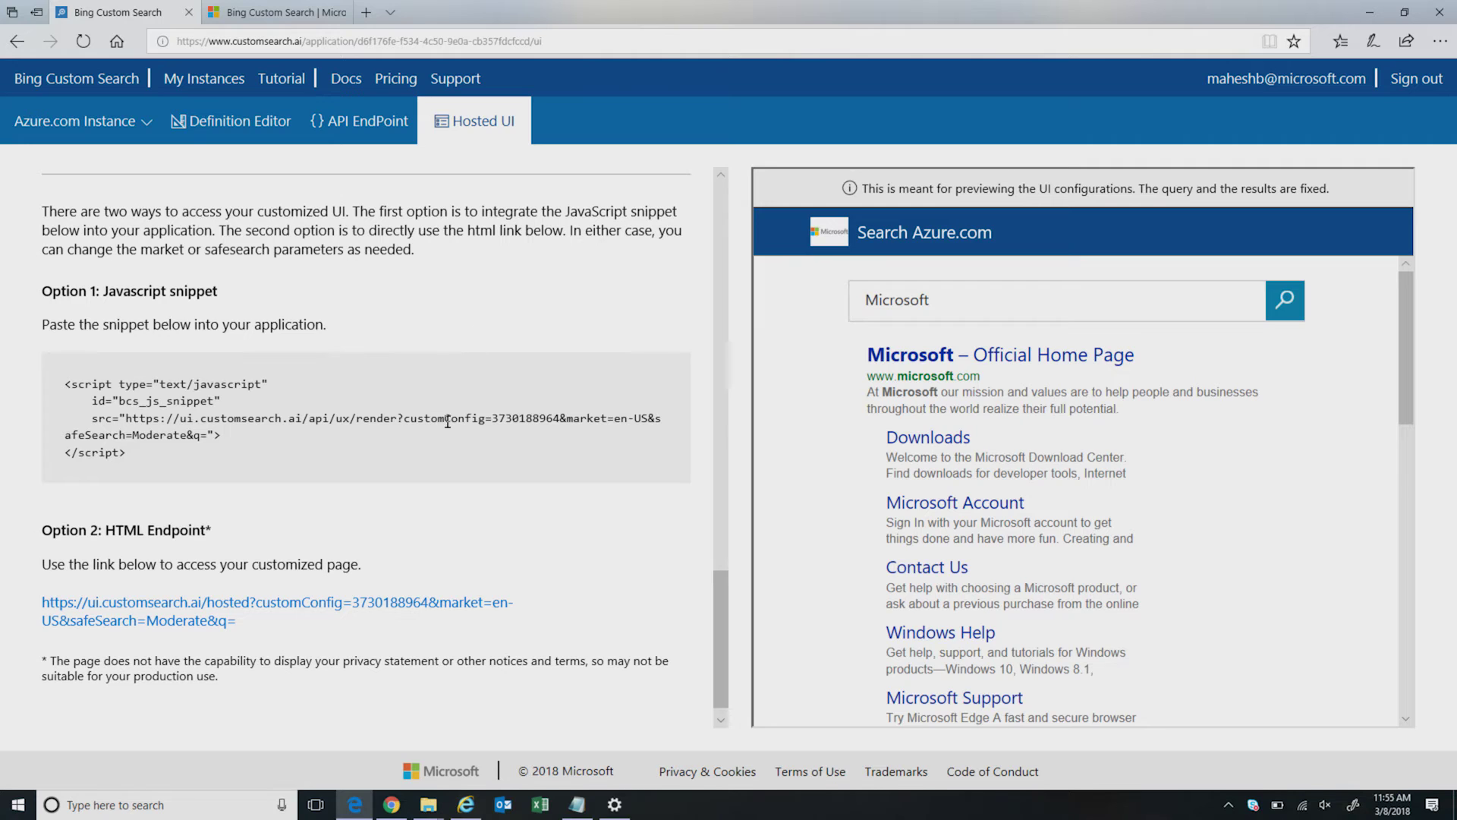
left_click_drag(404, 418, 567, 418)
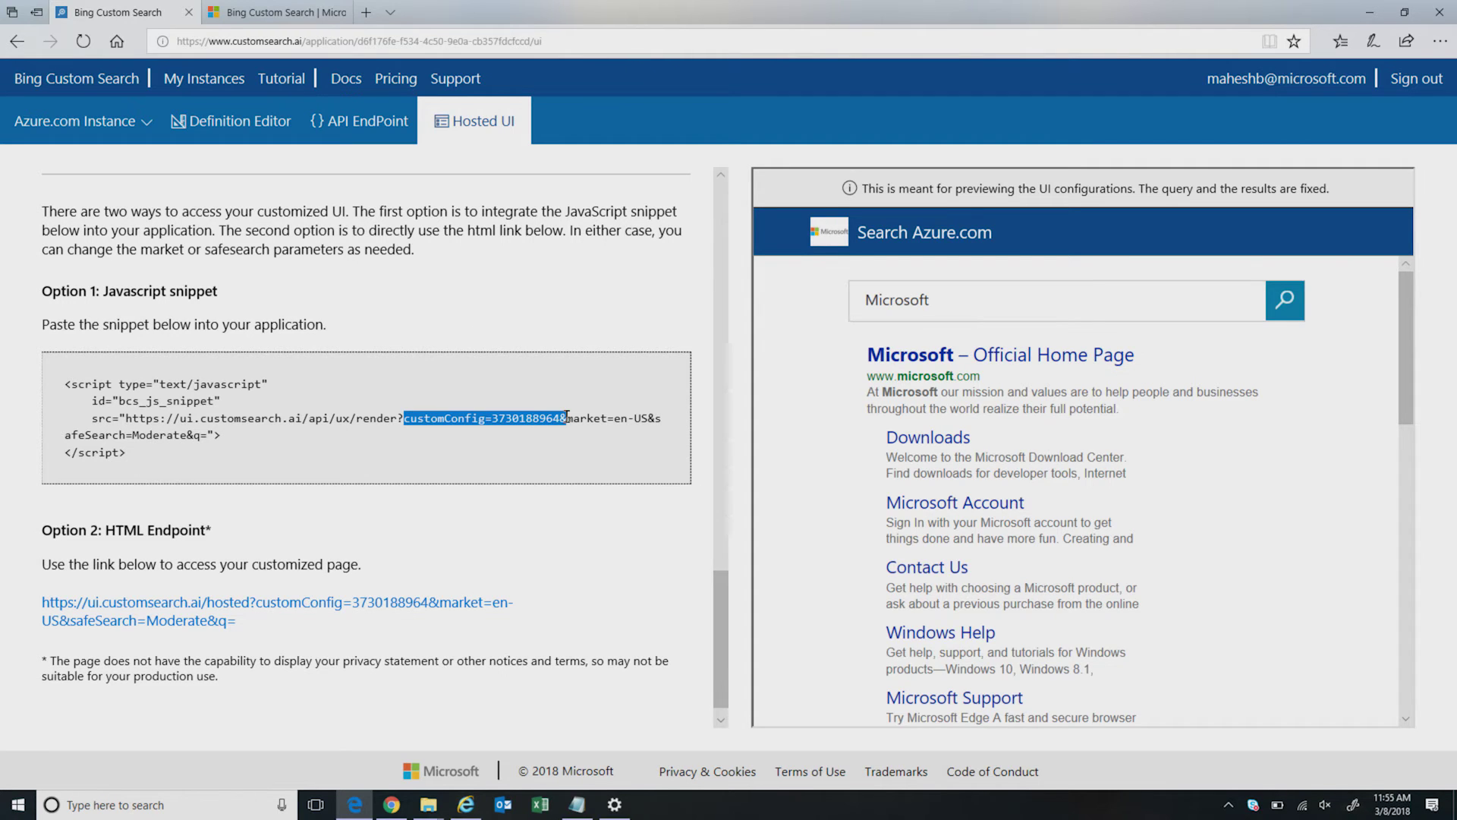
left_click(487, 310)
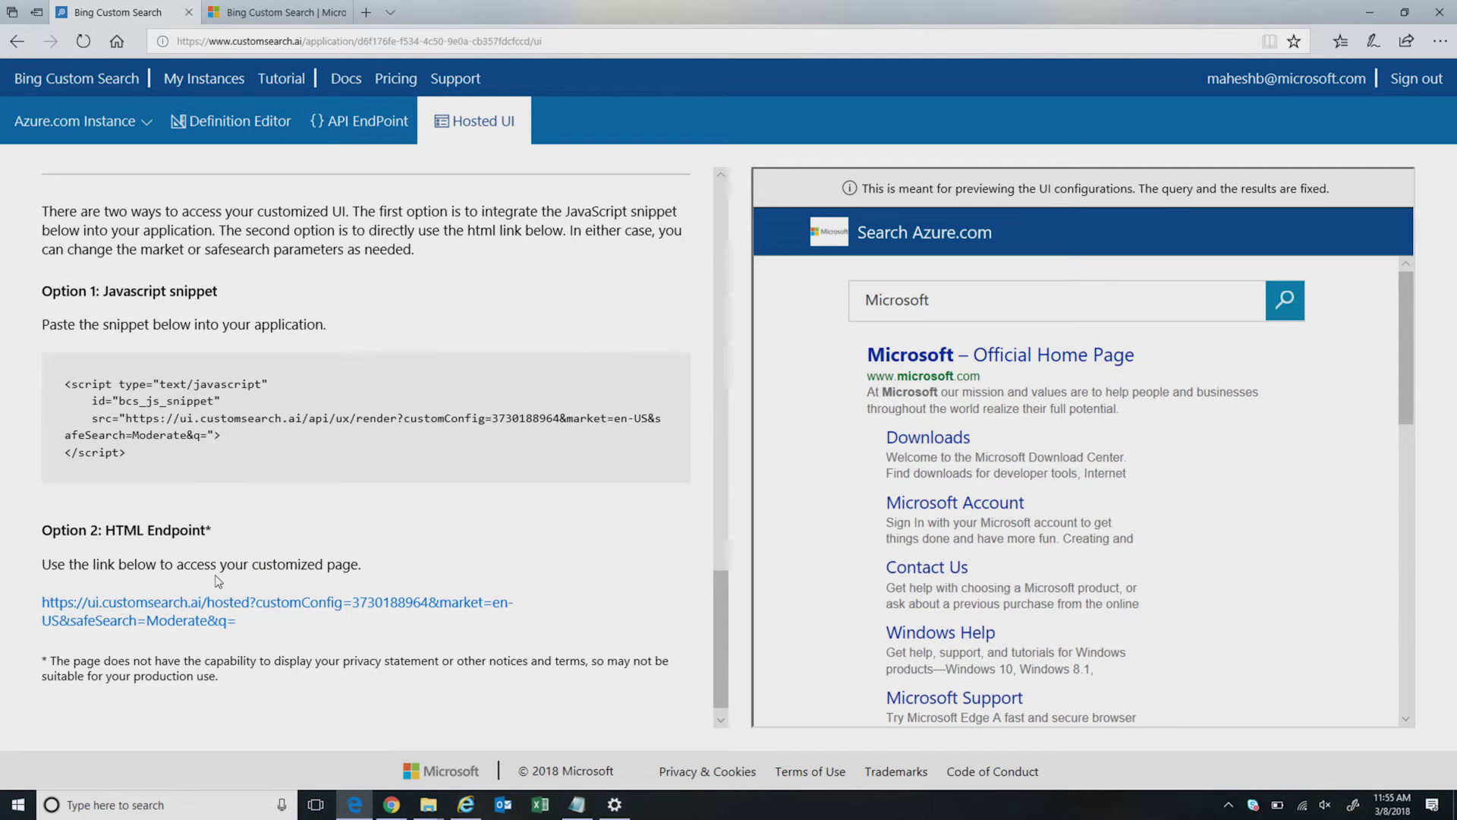
Step: Open the customized search page from the HTML endpoint link and search it for "analytics"
left_click(198, 621)
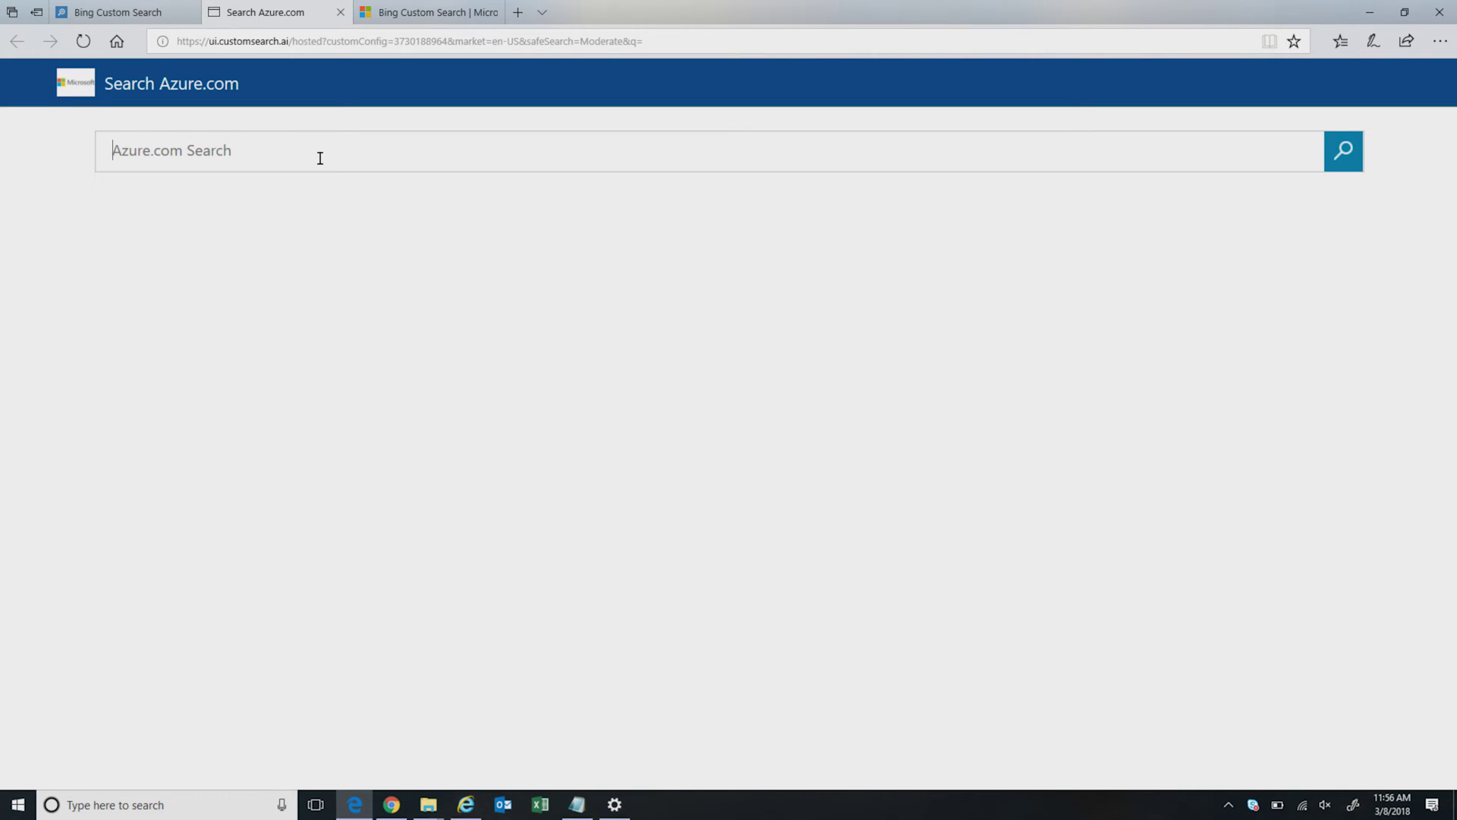
type("analytics")
key("Return")
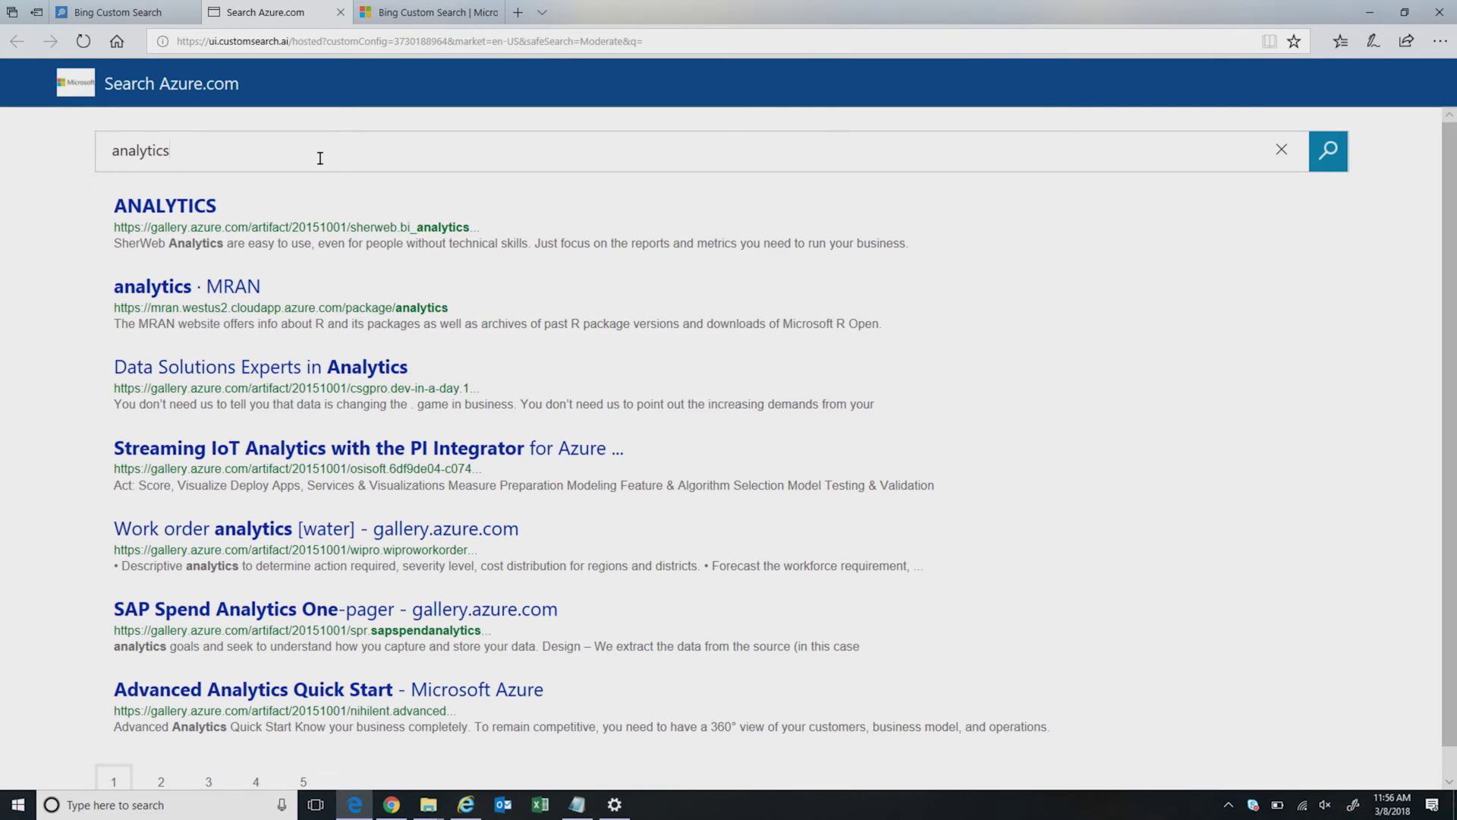